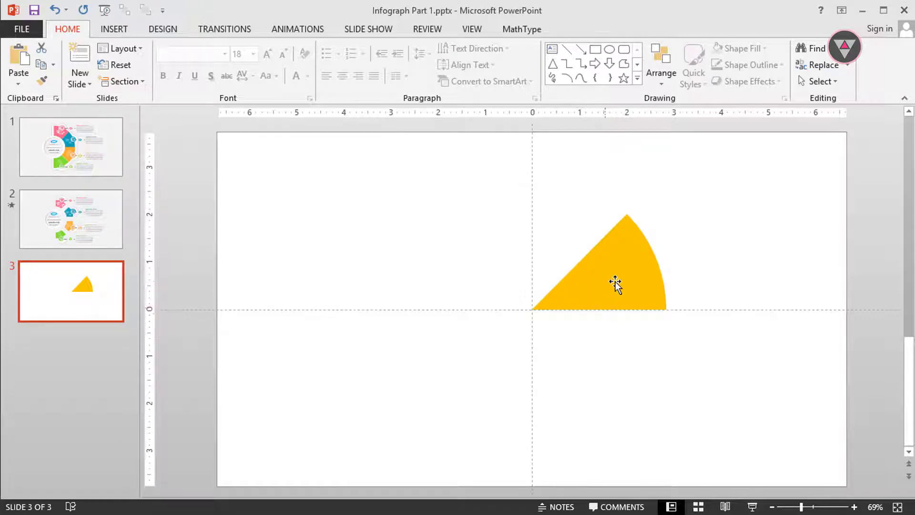
Select the yellow pie-wedge shape on slide 3 and delete it
left_click(616, 283)
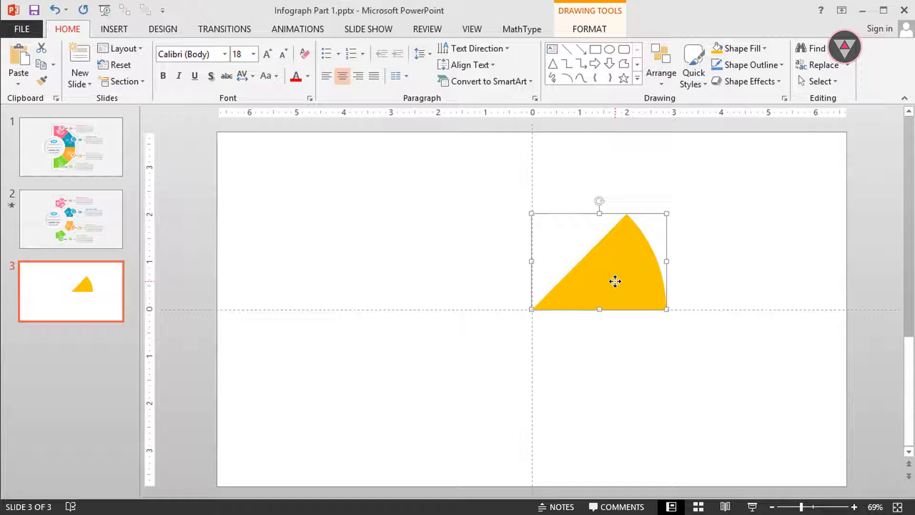
key("Delete")
key("Delete")
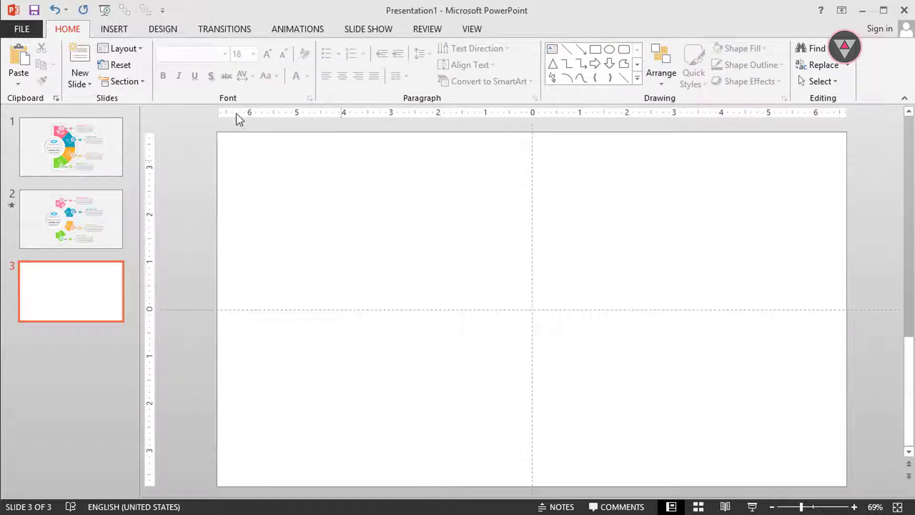
Insert an oval on the slide and size it to a 5.7-inch circle
left_click(109, 29)
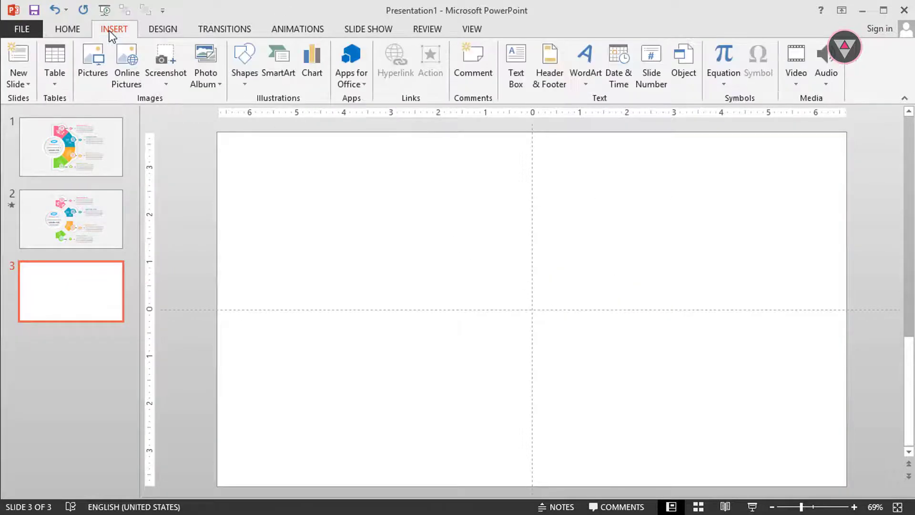
left_click(242, 87)
left_click(299, 116)
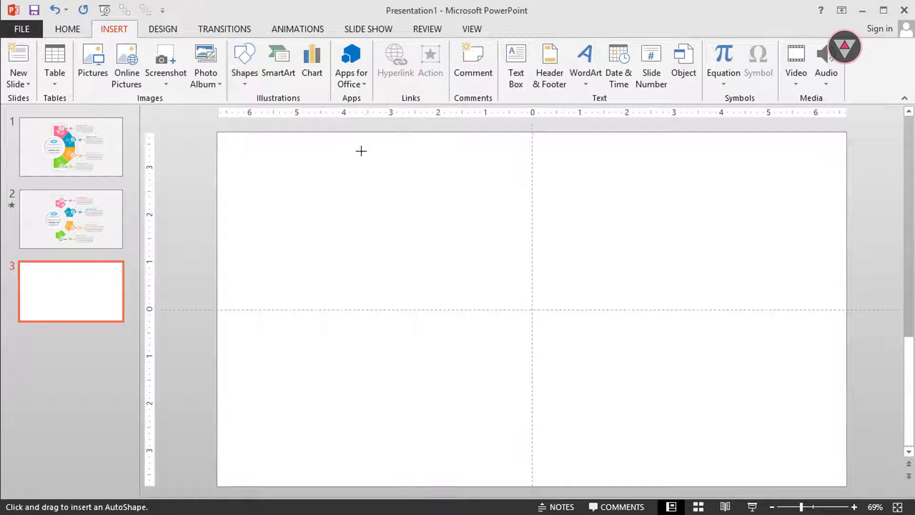
left_click(409, 185)
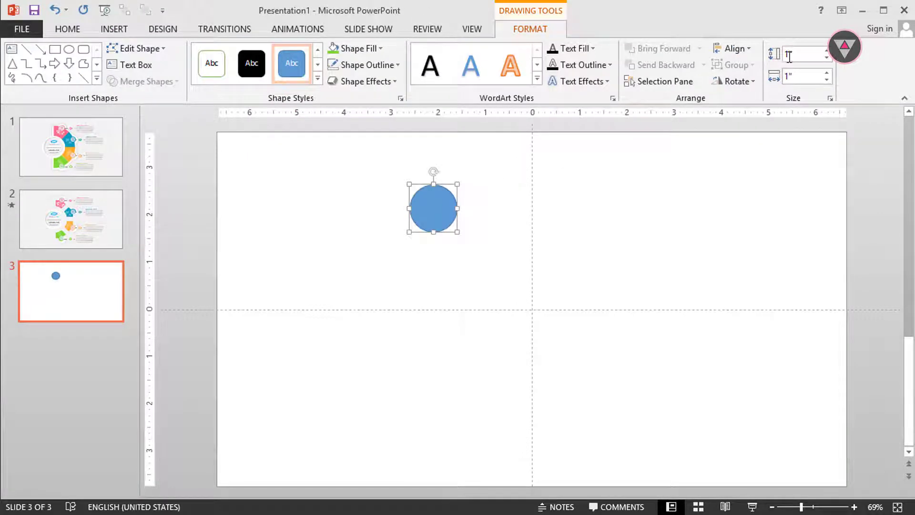
left_click(790, 75)
type("5")
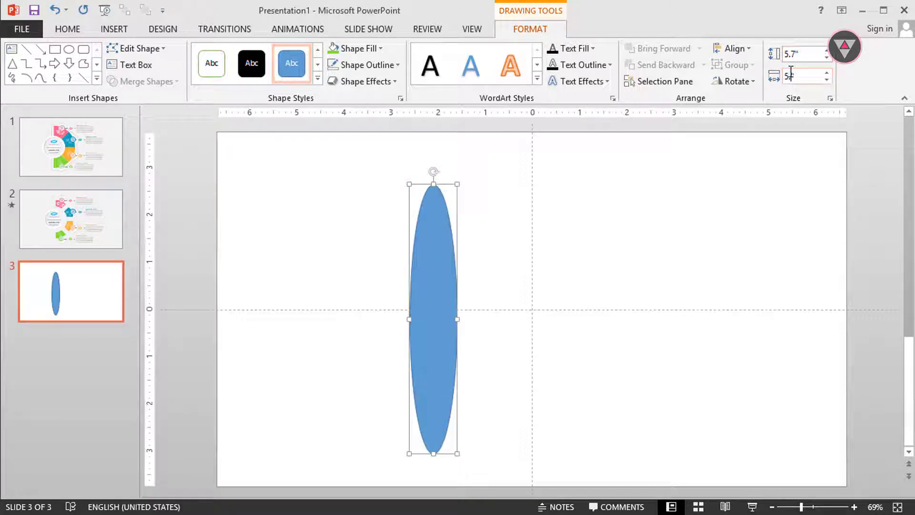
type(".7\"")
Centre the circle horizontally on the slide and remove its outline
left_click(752, 50)
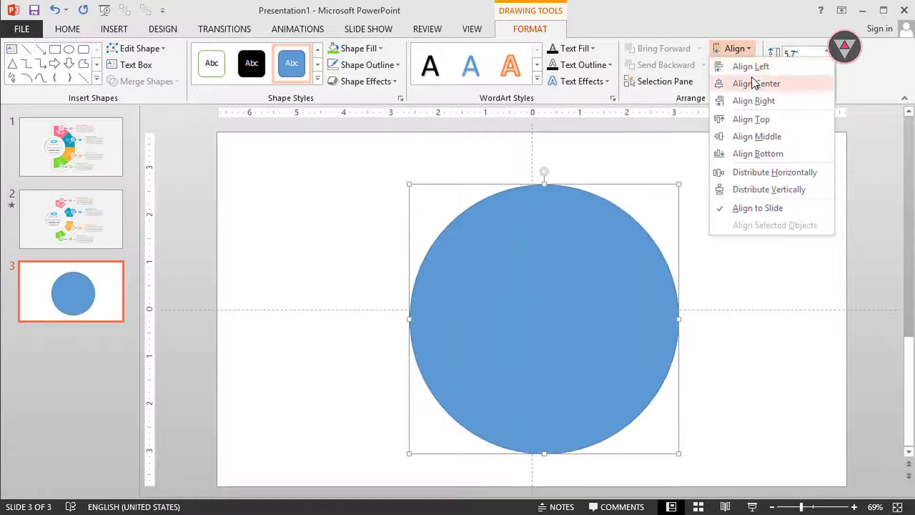
left_click(748, 81)
left_click(367, 65)
left_click(381, 217)
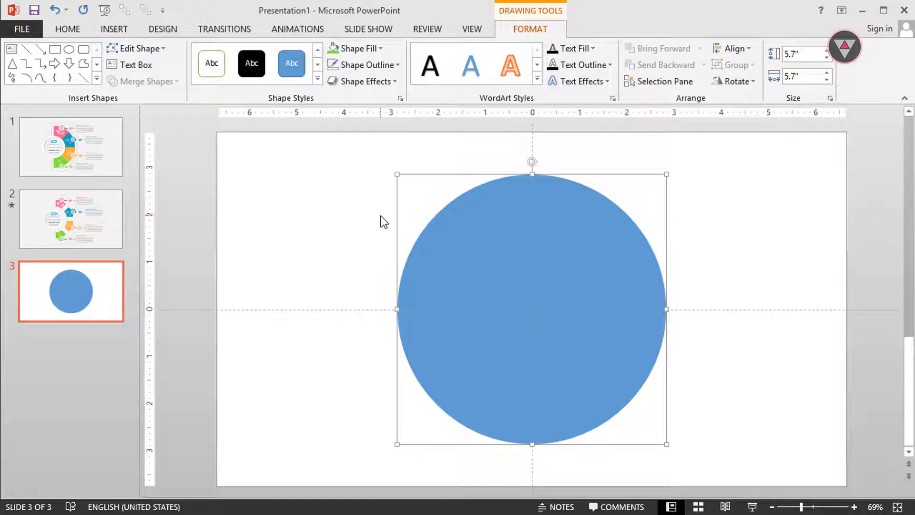
Duplicate the blue circle, fill the copy gold, and change it into a square
key("ctrl+d")
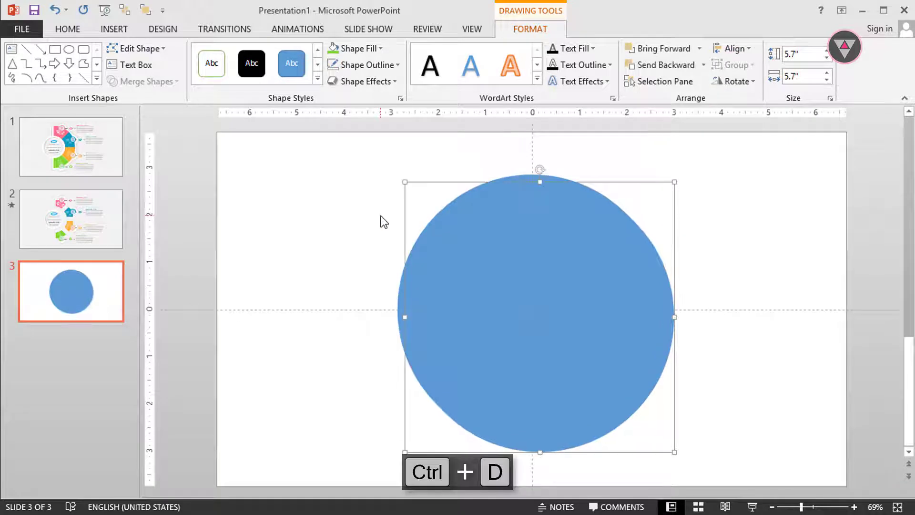
left_click(371, 51)
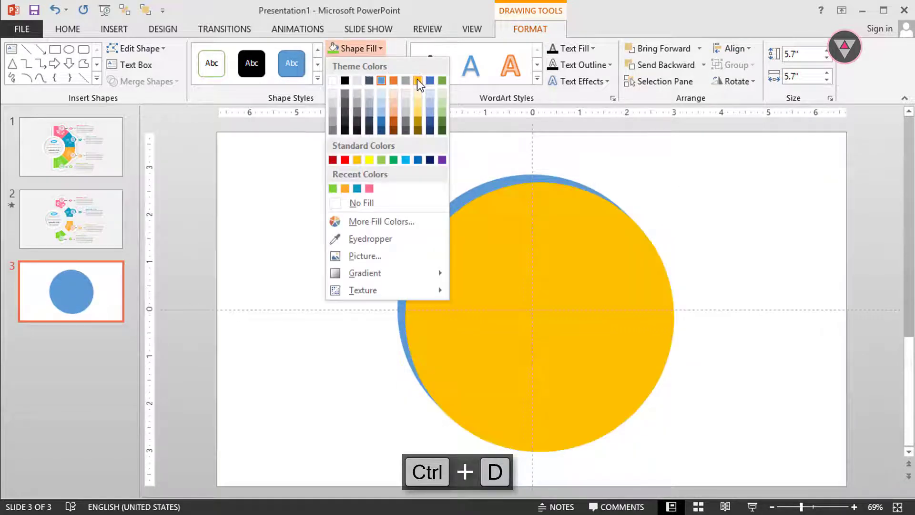
left_click(417, 81)
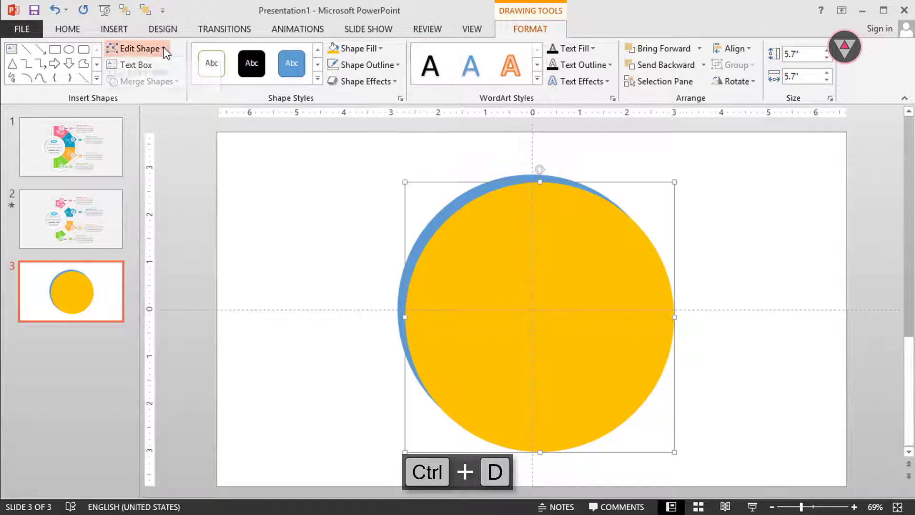
left_click(138, 48)
mouse_move(164, 64)
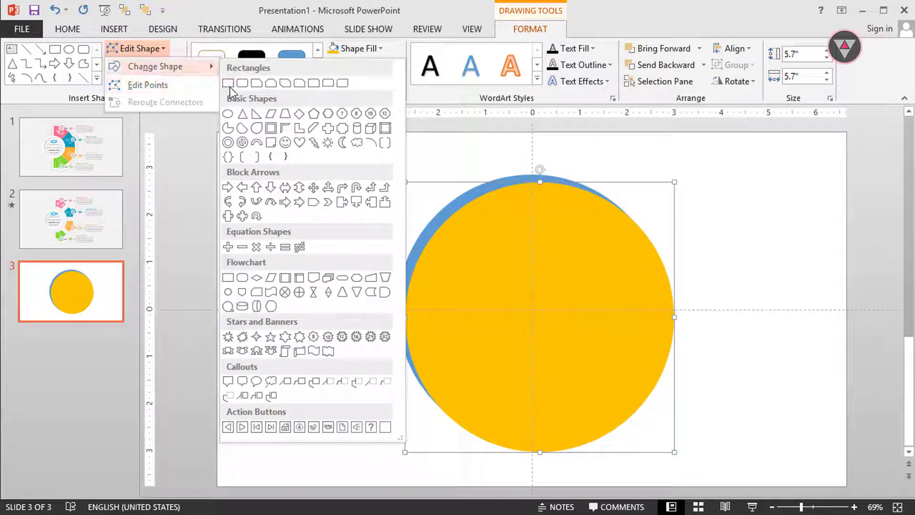
left_click(230, 81)
Move the square's left edge to the circle's centre, duplicate it, and select square with circle
left_click_drag(439, 262, 562, 256)
key("ctrl+d")
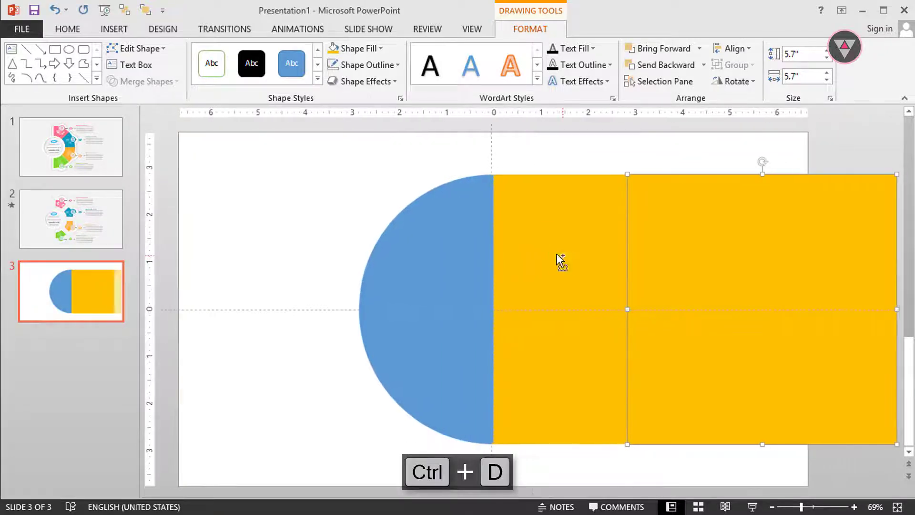
left_click(536, 248)
left_click(465, 247, "shift")
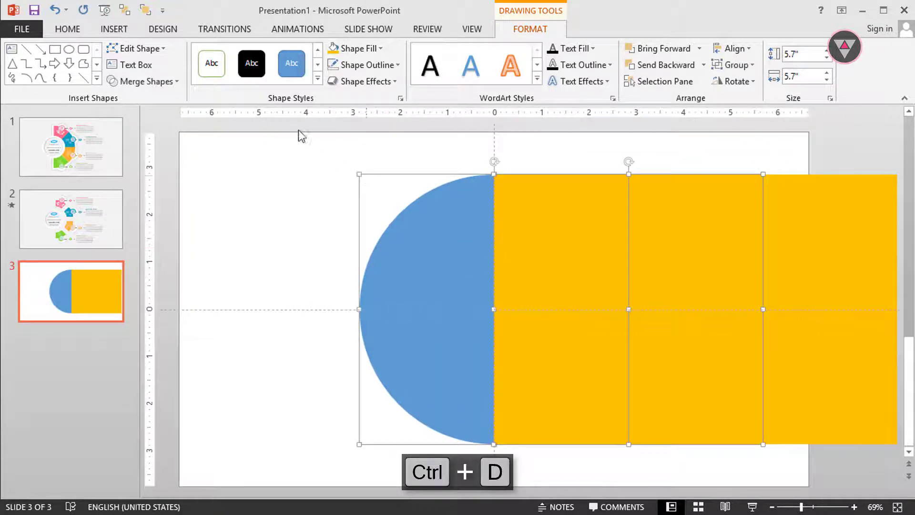
left_click(173, 82)
Intersect circle and square into a half-circle, then place a square copy over its top half
left_click(158, 157)
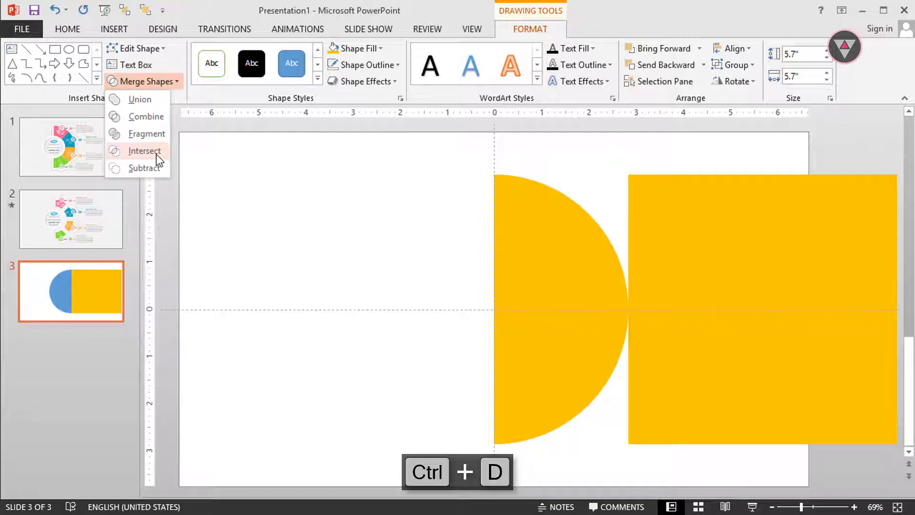
left_click(664, 264)
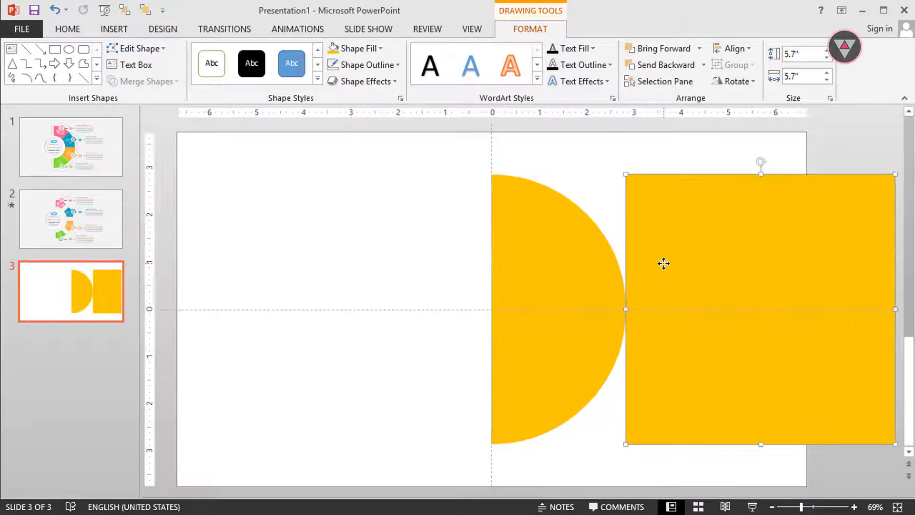
key("ctrl+d")
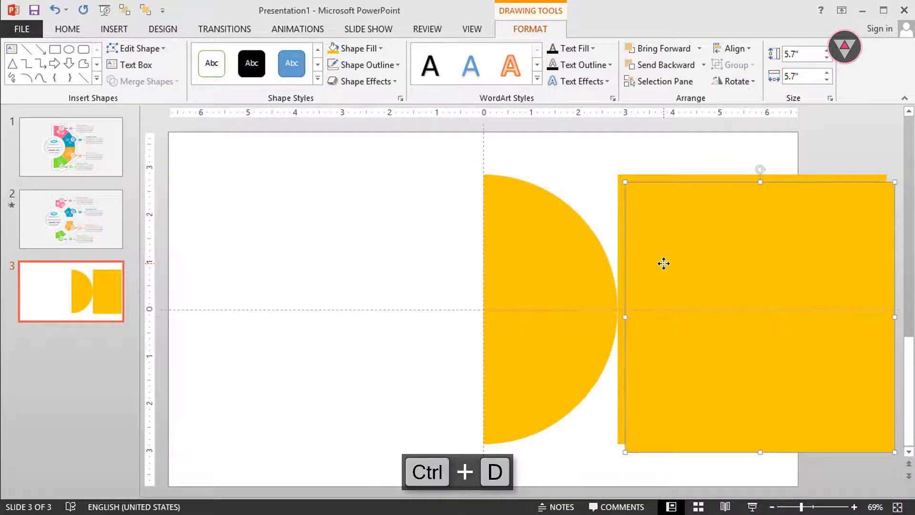
left_click_drag(740, 350, 539, 206)
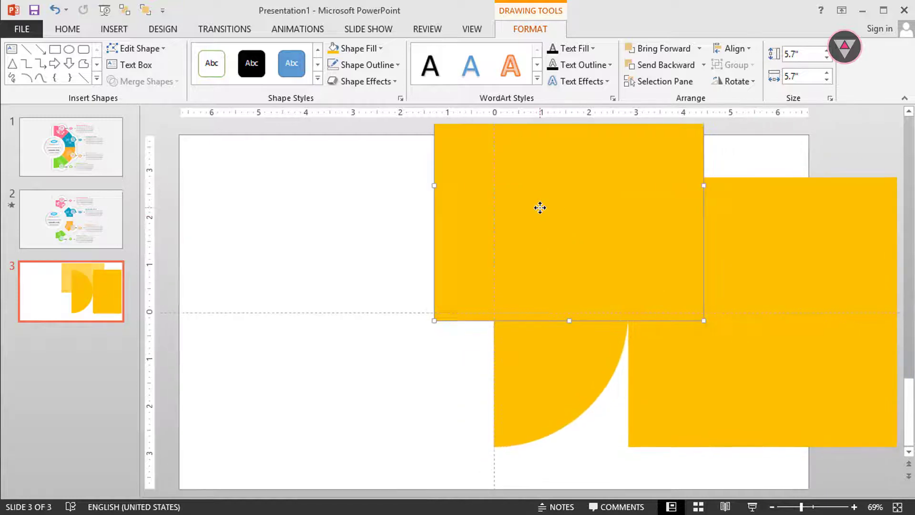
mouse_move(548, 272)
left_mouse_down()
mouse_move(549, 252)
mouse_move(546, 262)
left_mouse_up()
Intersect the half-circle with the square copy into a quarter-circle wedge, then select the large square
left_click(557, 350, "shift")
left_click(167, 81)
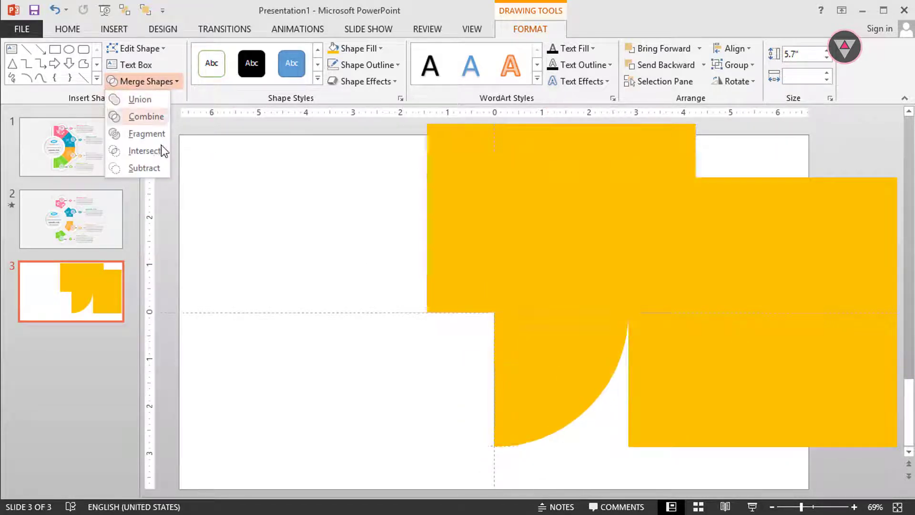
left_click(161, 150)
left_click(677, 282)
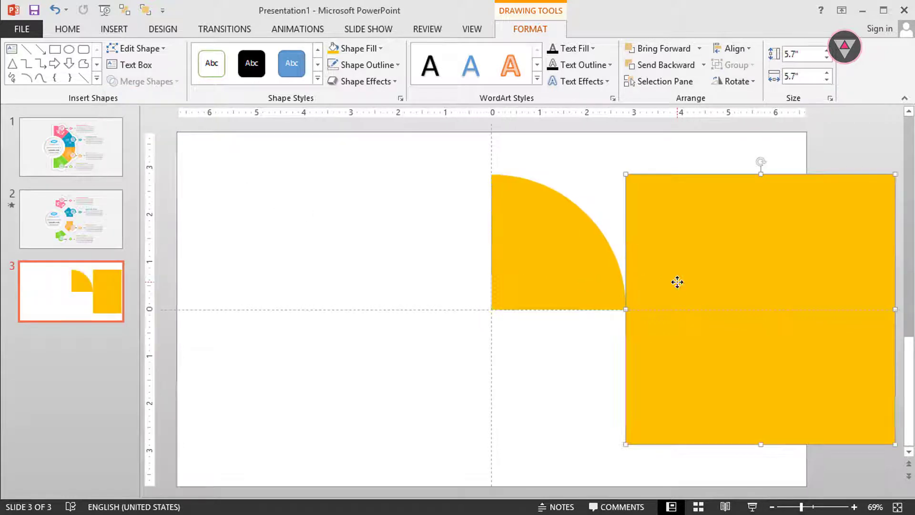
left_click(747, 81)
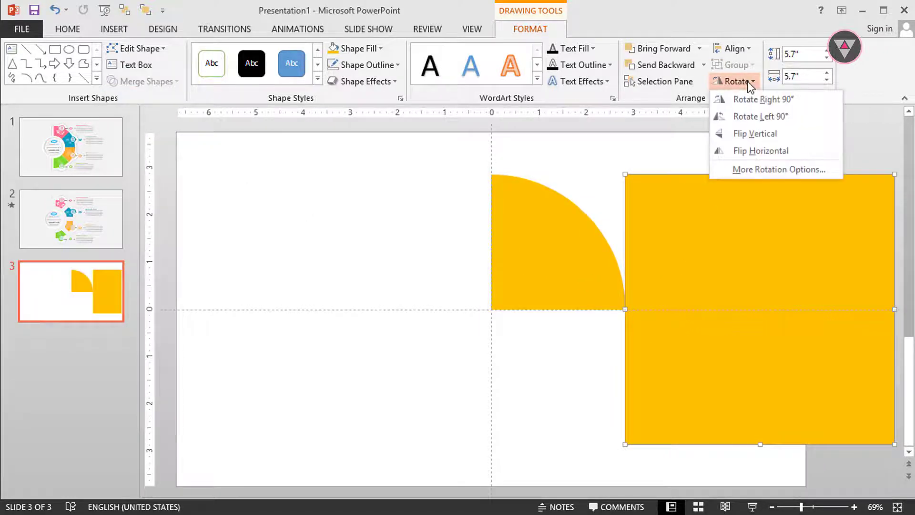
Rotate the large square 45° into a diamond, aligned to the slide's left edge and middle
left_click(737, 168)
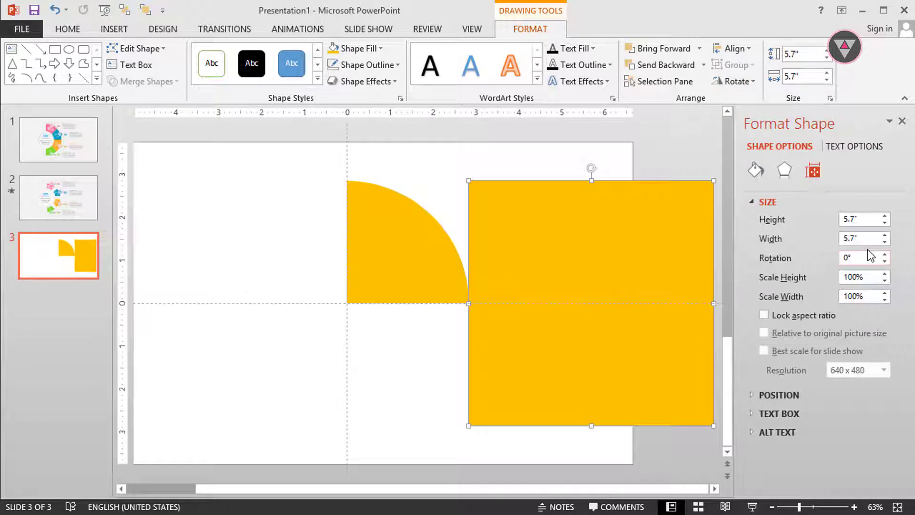
left_click(867, 258)
type("45")
key("Return")
left_click(742, 50)
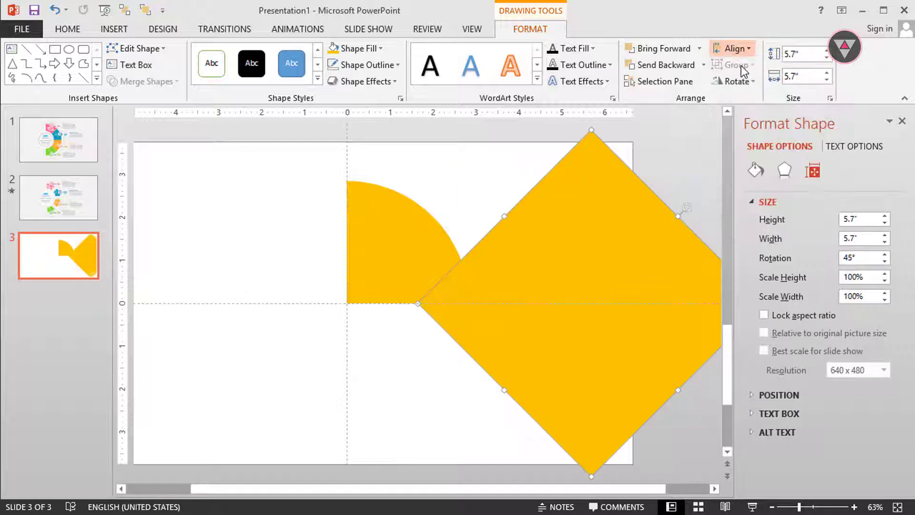
left_click(740, 66)
left_click(740, 50)
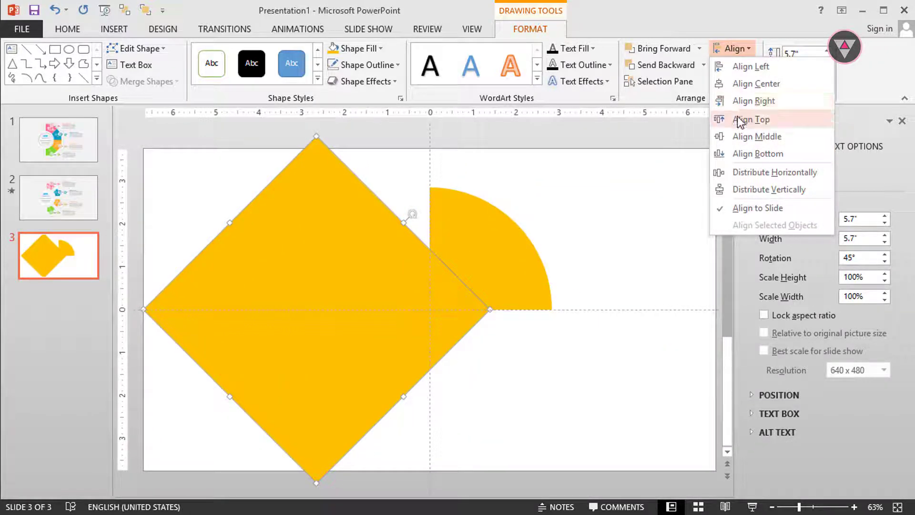
left_click(738, 135)
Align the quarter-circle wedge left and intersect it with the diamond
left_click(505, 230)
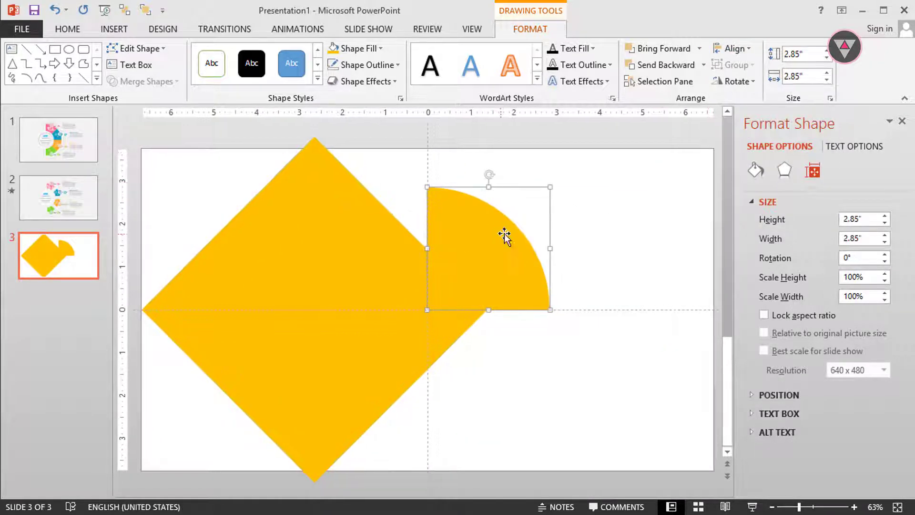
left_click(721, 53)
left_click(720, 67)
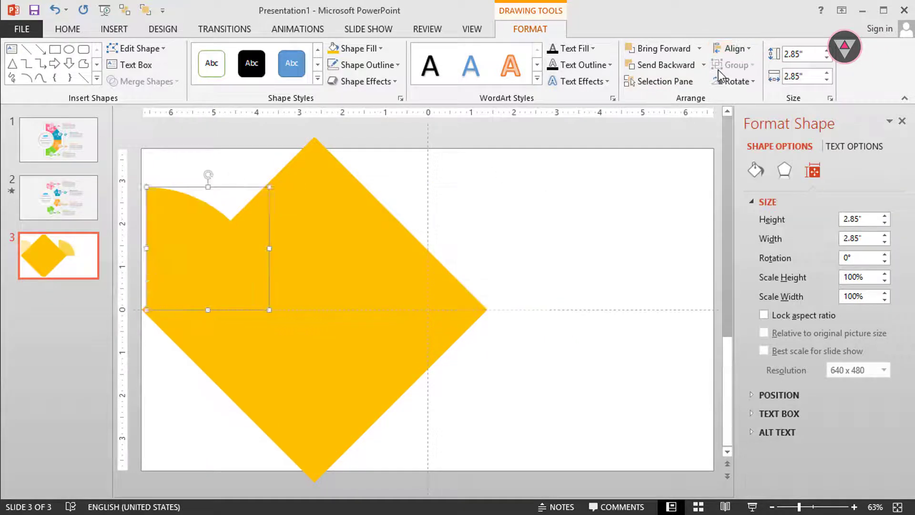
left_click(367, 210, "shift")
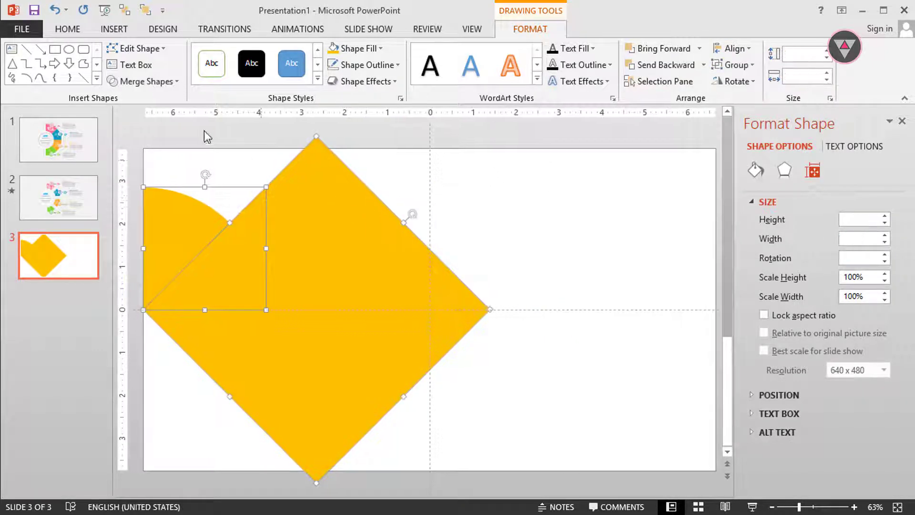
left_click(175, 82)
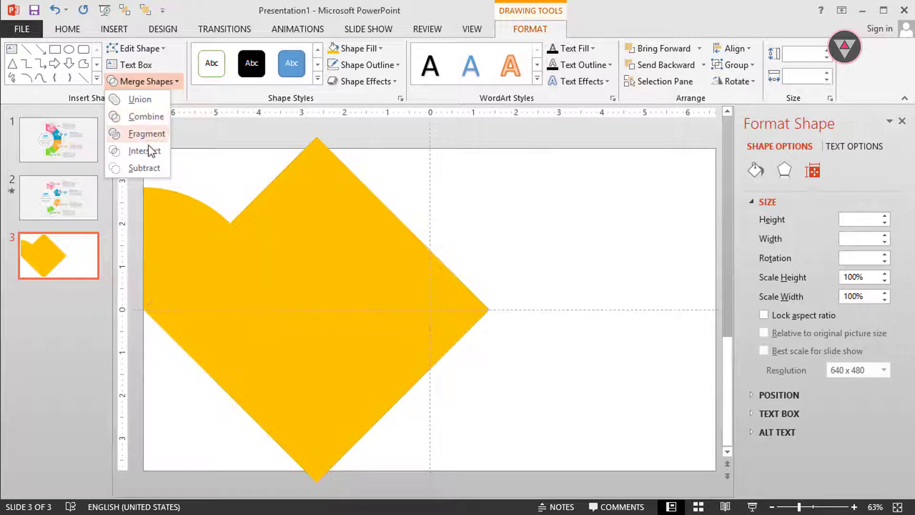
left_click(148, 153)
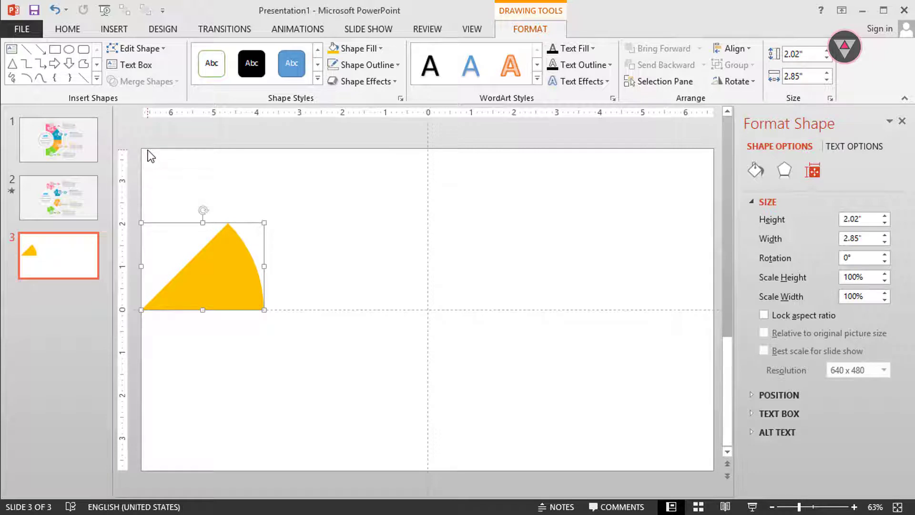
Draw a small blue square and duplicate it into a stacked rectangle
left_click(55, 51)
left_click_drag(329, 269, 430, 357)
scroll(444, 298, "up", 6, "ctrl")
key("ctrl+d")
scroll(432, 357, "down", 3, "ctrl")
scroll(434, 356, "down", 3, "ctrl")
Move the yellow wedge beside the blue rectangle and align their left and bottom edges
left_click(174, 264)
left_click_drag(173, 264, 498, 278)
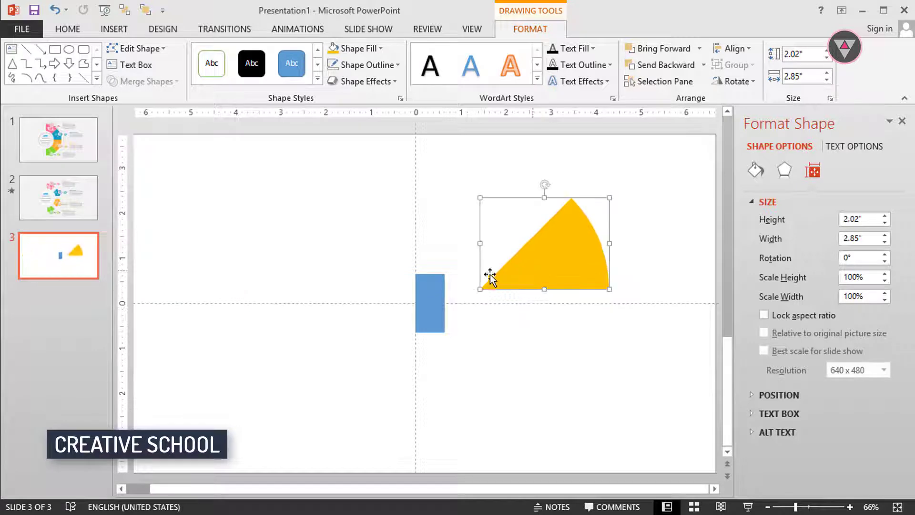
left_click(443, 291, "shift")
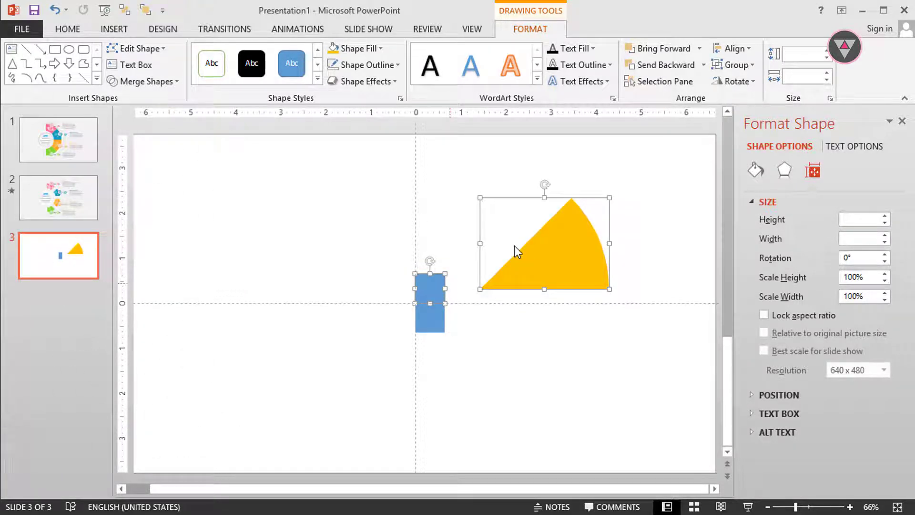
left_click(743, 48)
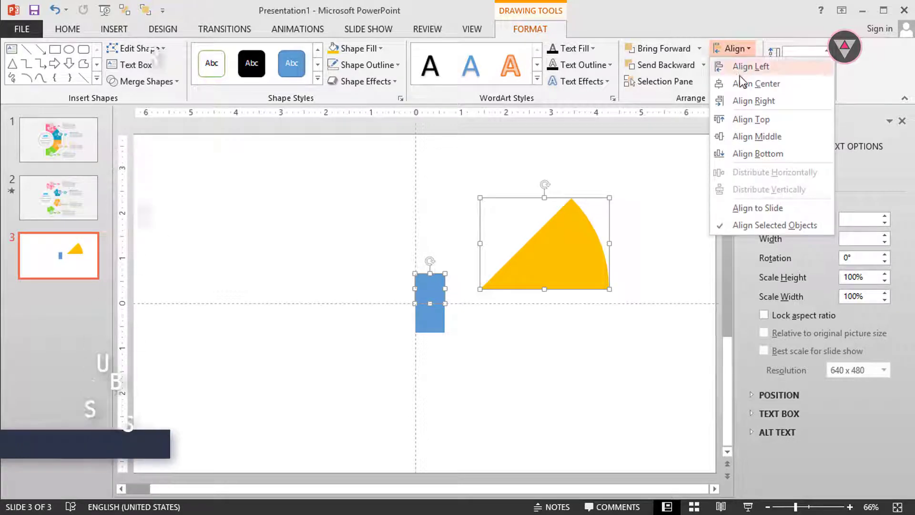
left_click(742, 68)
left_click(737, 49)
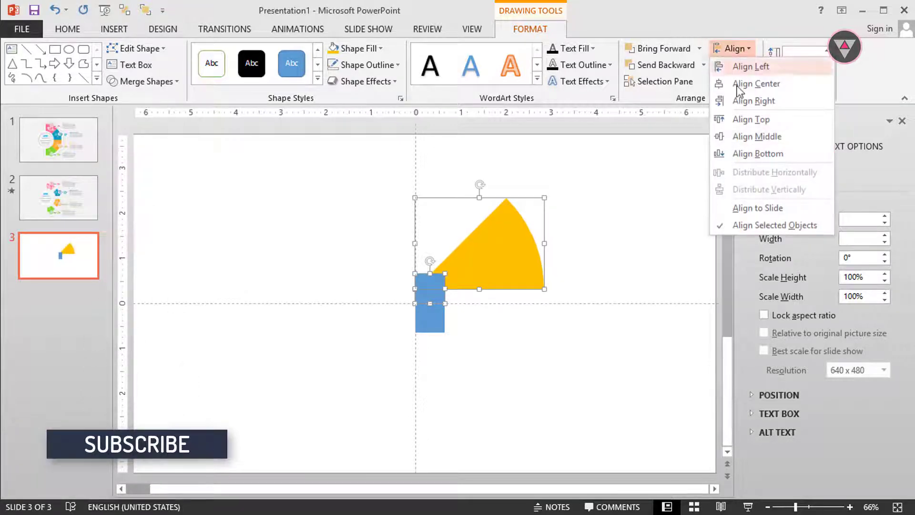
left_click(735, 153)
Send the blue rectangle behind the yellow wedge
left_click(434, 296)
right_click(434, 296)
left_click(482, 454)
left_click(526, 326)
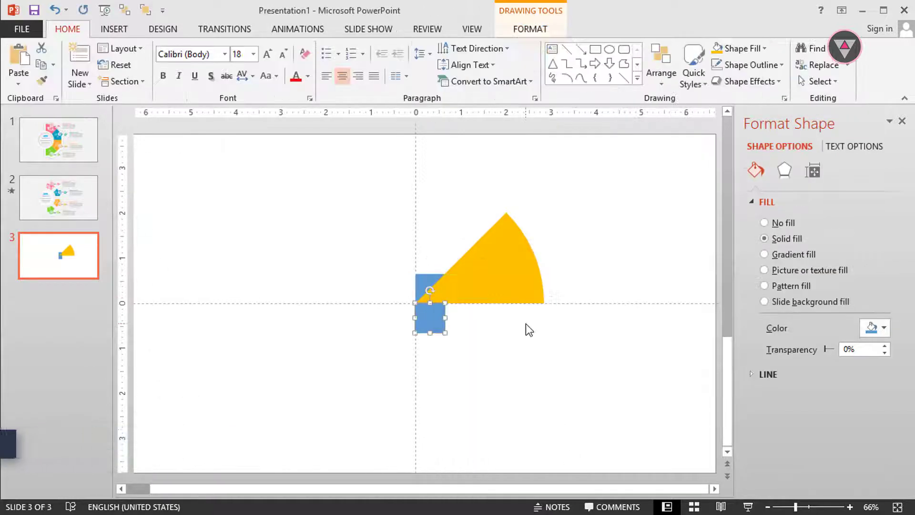
Duplicate the yellow wedge, give the copy an outer shadow, and lay it back over the original
left_click(517, 295)
key("ctrl+d")
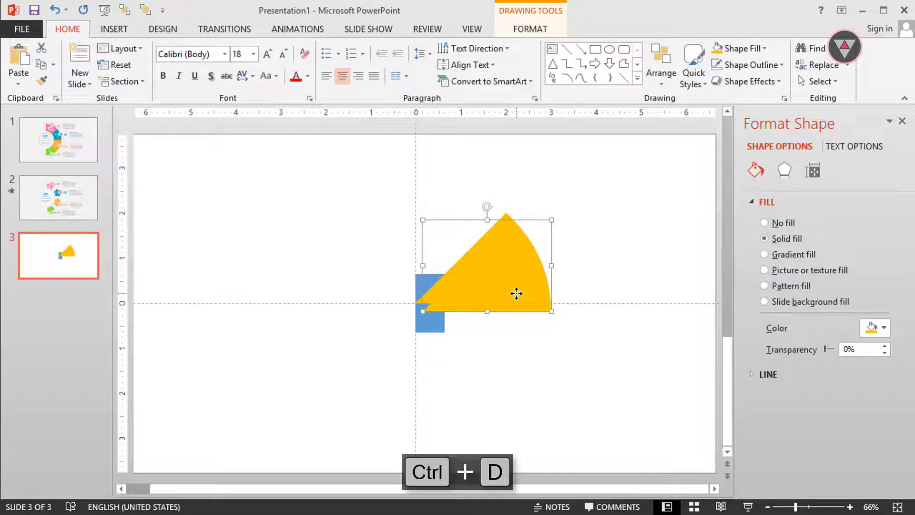
left_click(528, 29)
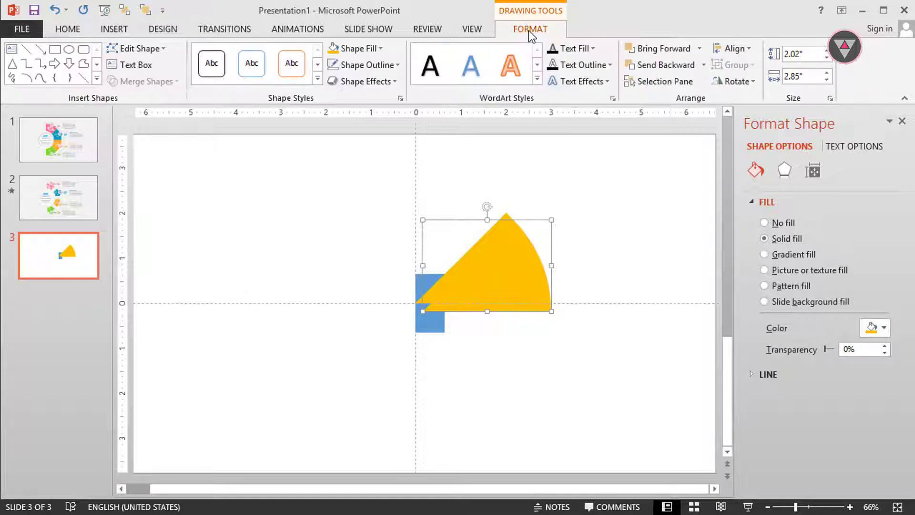
left_click(390, 83)
mouse_move(378, 139)
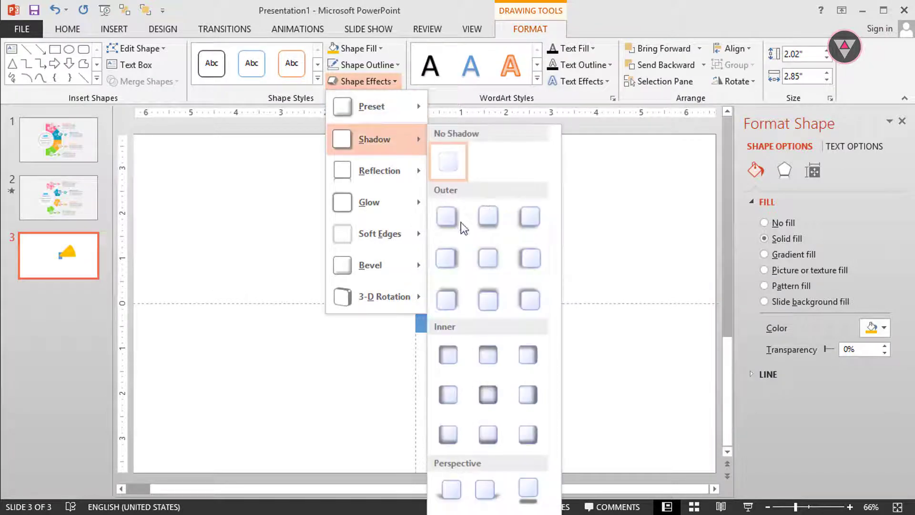
left_click(478, 251)
left_click(902, 120)
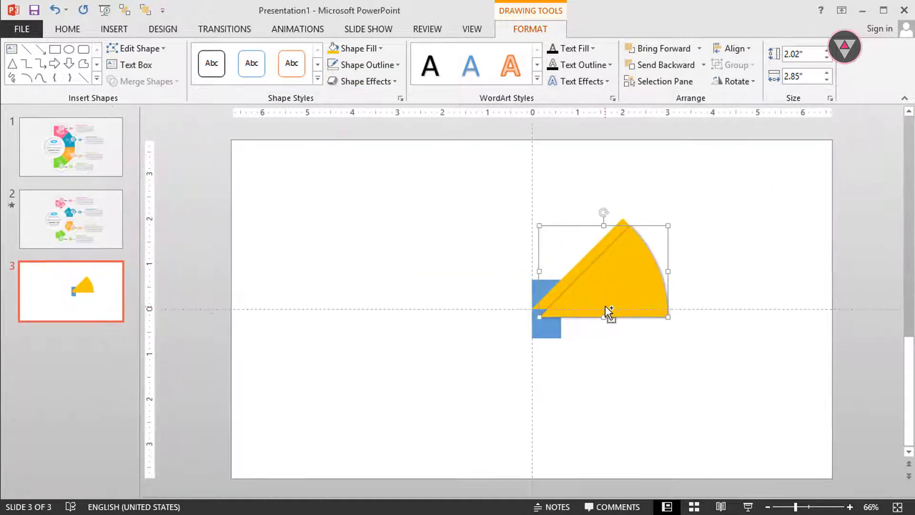
scroll(609, 312, "up", 6)
left_click_drag(556, 335, 544, 316)
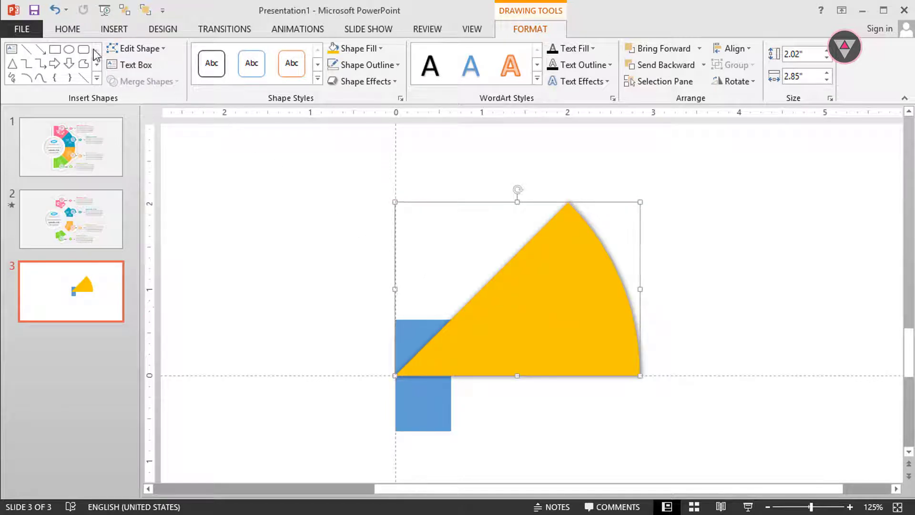
Insert a circle and size it to 3 by 3 inches
left_click(69, 49)
left_click(287, 211)
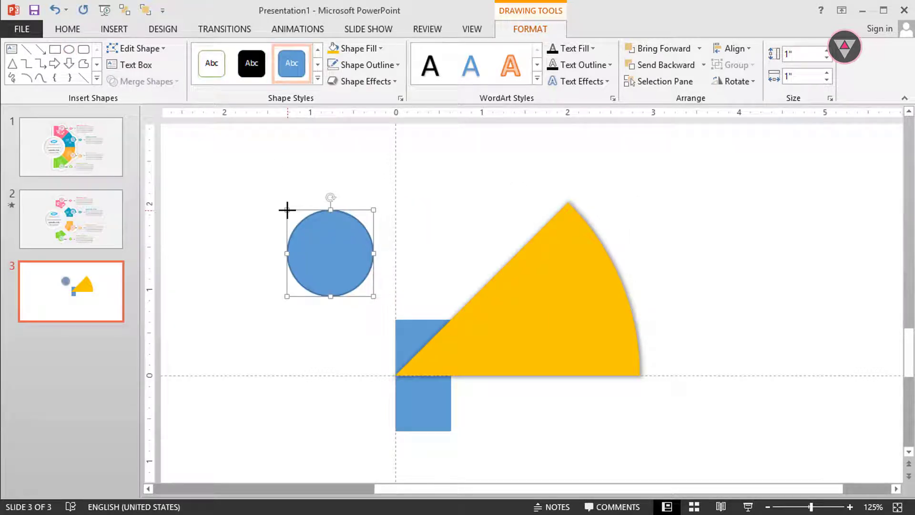
type("3")
left_click(805, 79)
type("3")
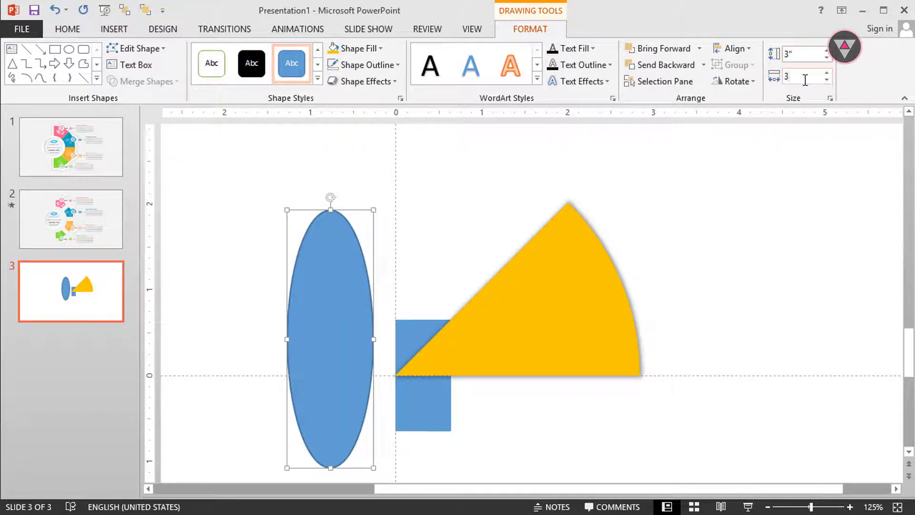
left_click(748, 125)
key("ctrl+z")
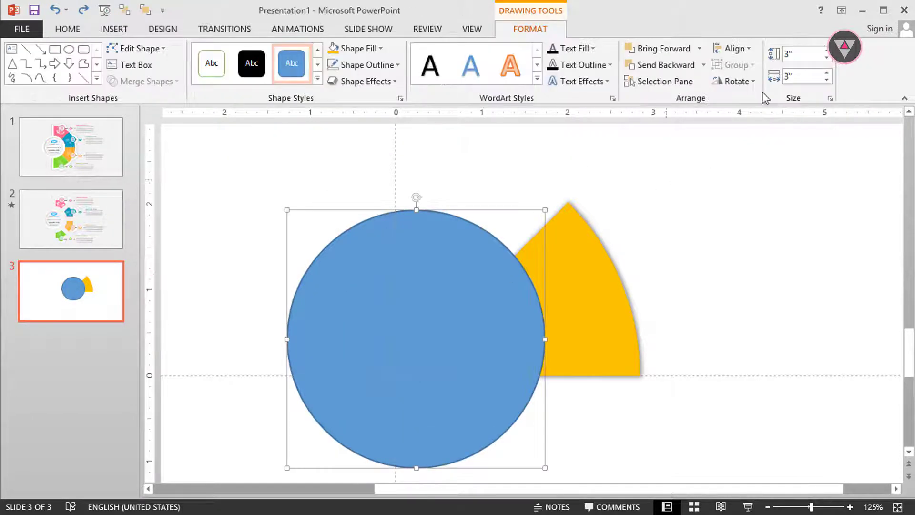
Centre the 3-inch circle horizontally and vertically on the slide
left_click(747, 49)
left_click(752, 81)
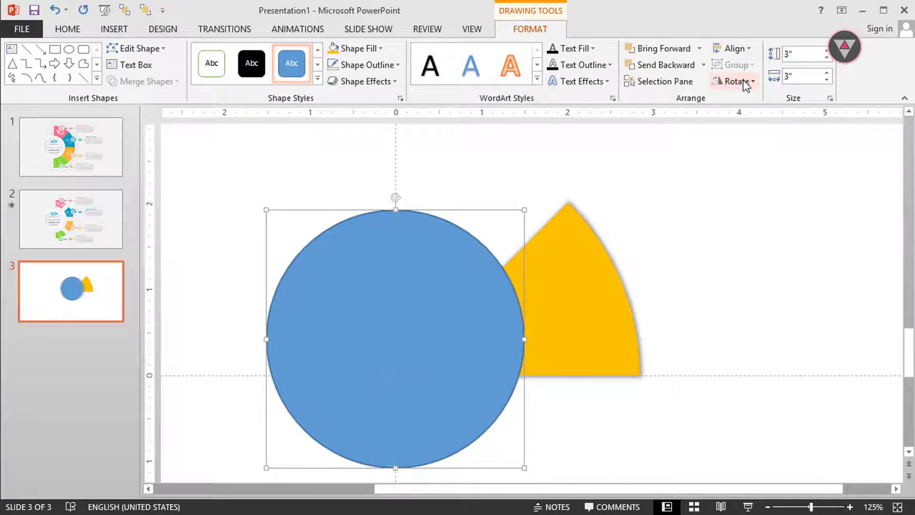
left_click(730, 46)
left_click(730, 136)
Select the shadowed wedge copy and the blue circle, then subtract the circle from the wedge
key("Escape")
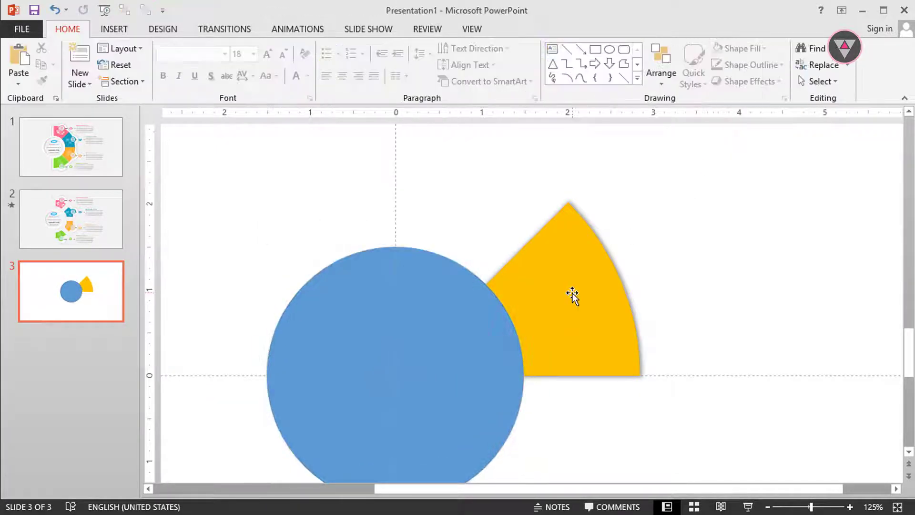
left_click(538, 300)
left_click(364, 339, "shift")
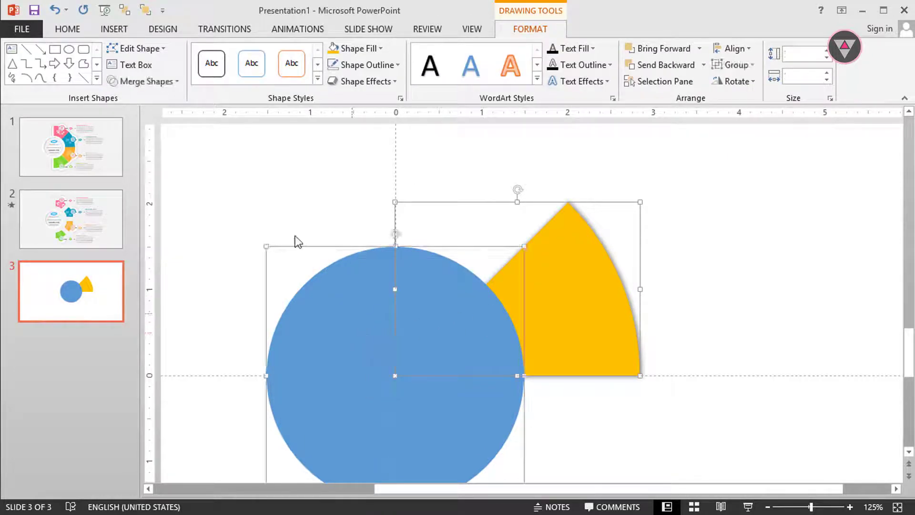
scroll(284, 201, "down", 5)
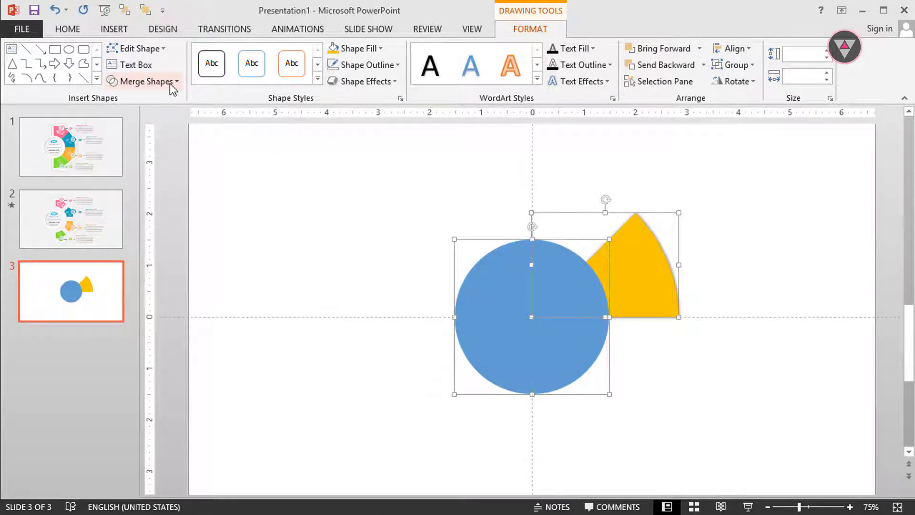
left_click(169, 83)
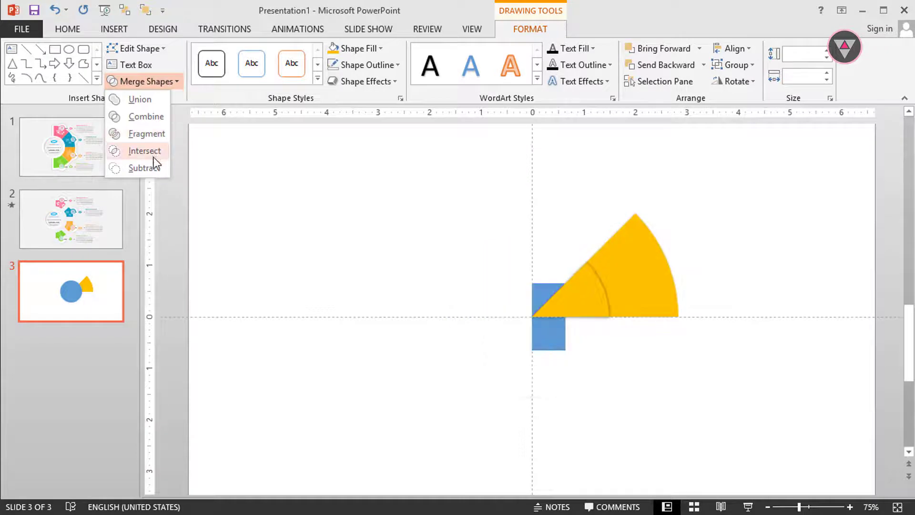
left_click(151, 169)
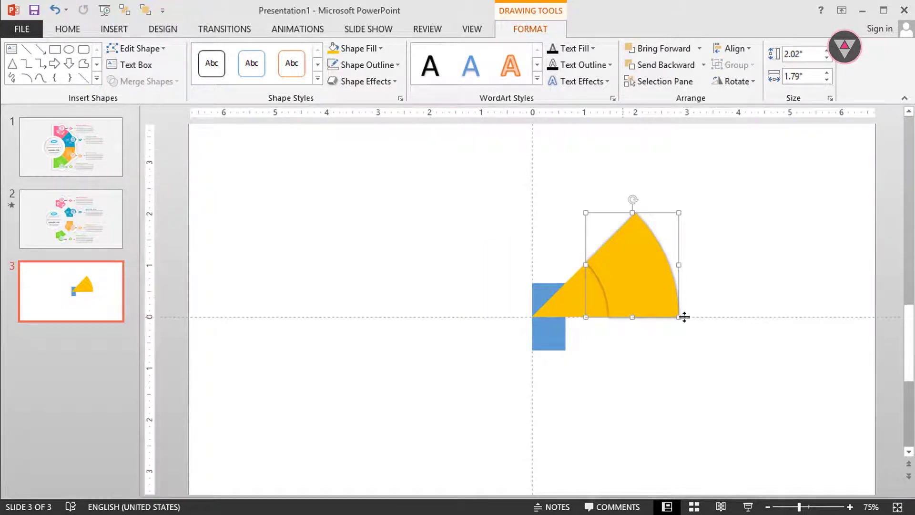
Shrink the resulting curved band with a corner handle and nudge it down inside the wedge
left_click_drag(676, 315, 669, 310)
key("Down")
left_click(706, 307)
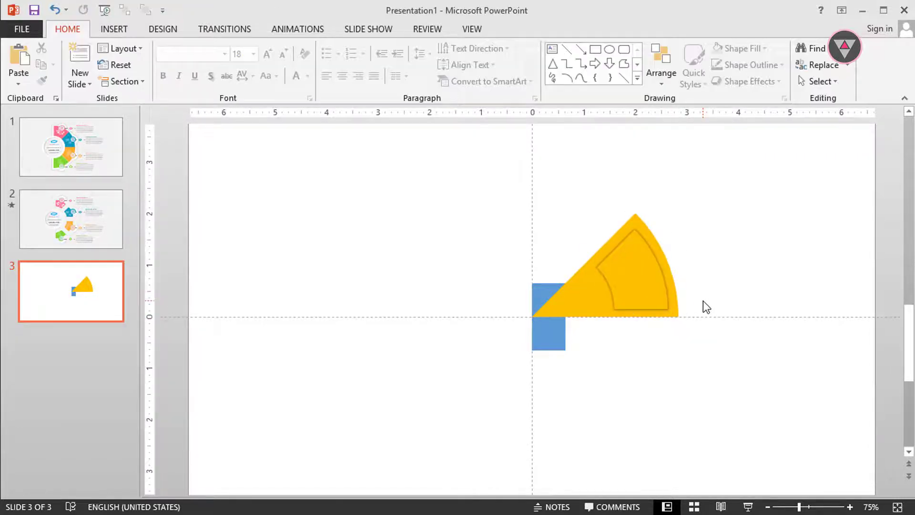
left_click(130, 33)
Draw a small yellow circle and give it a soft outer shadow
left_click(245, 83)
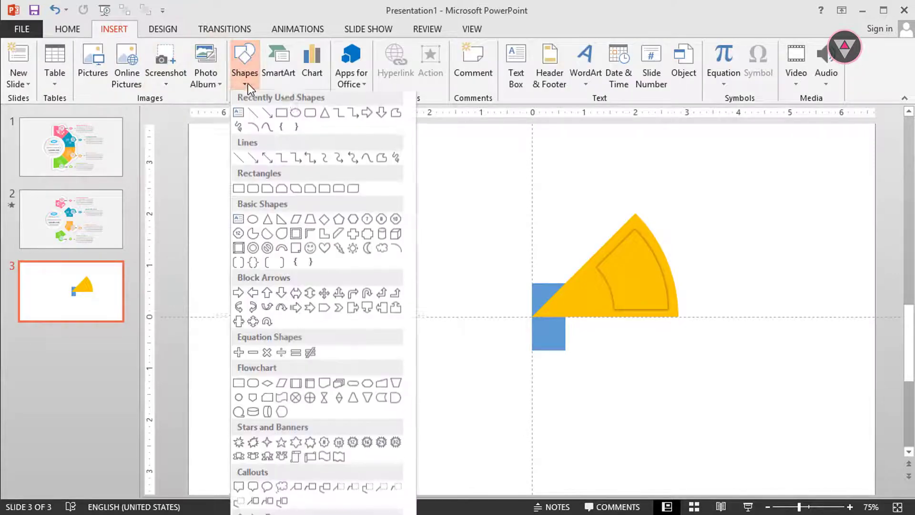
left_click(296, 112)
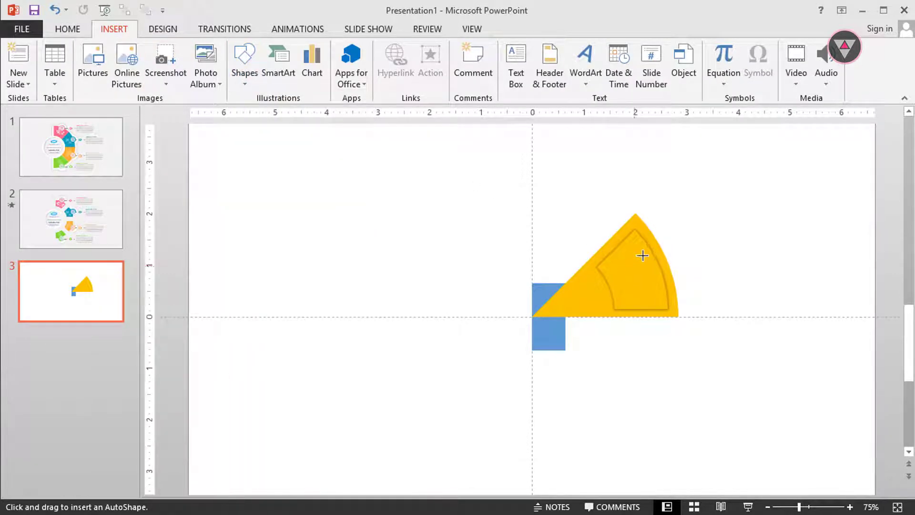
mouse_move(644, 254)
left_mouse_down()
mouse_move(665, 272)
mouse_move(666, 288)
mouse_move(680, 290)
mouse_move(665, 266)
mouse_move(678, 282)
left_mouse_up()
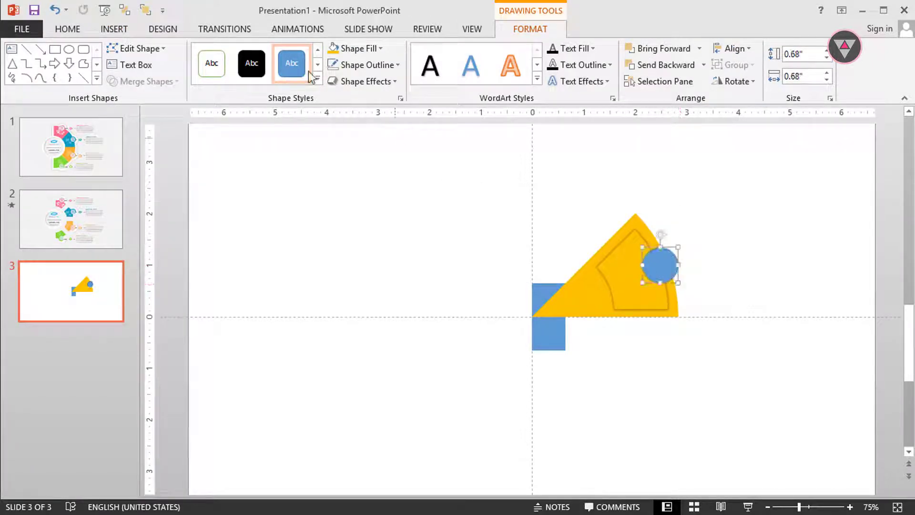
left_click(332, 48)
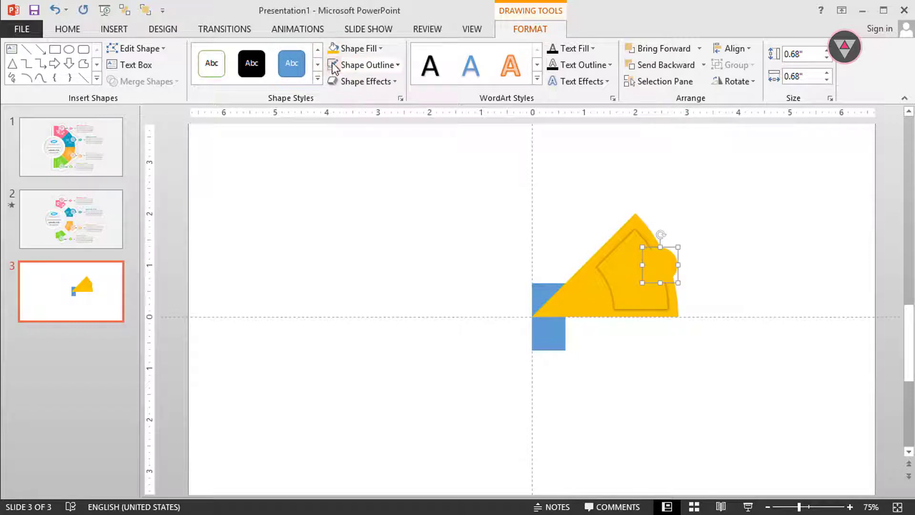
left_click(386, 85)
mouse_move(388, 139)
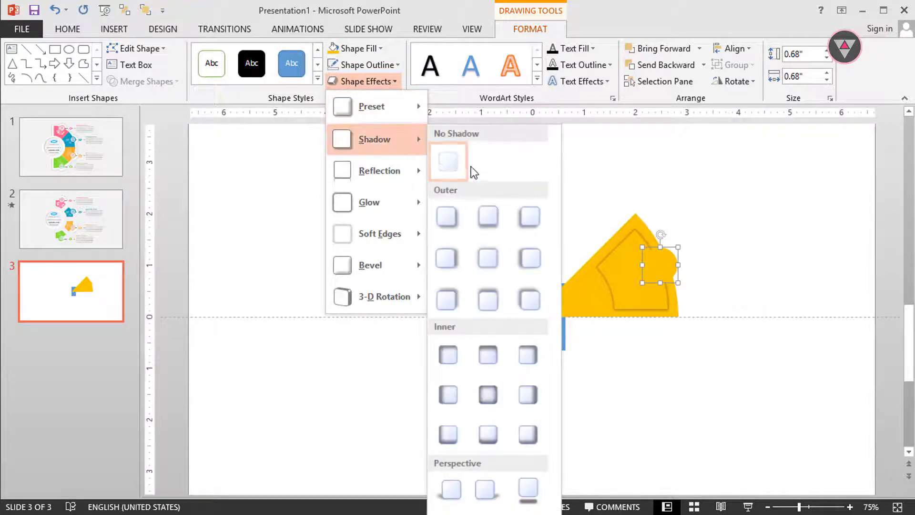
left_click(485, 252)
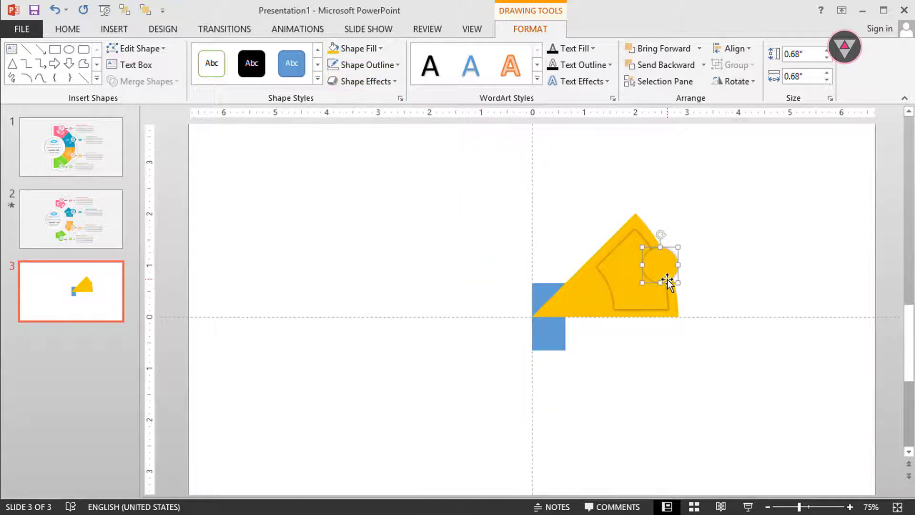
Place the circle on the wedge's curved edge, duplicate it, and shift the inner panel right
scroll(670, 284, "up", 5, "ctrl")
left_click_drag(521, 313, 552, 293)
key("ctrl+d")
left_click(480, 289)
left_click_drag(480, 289, 490, 317)
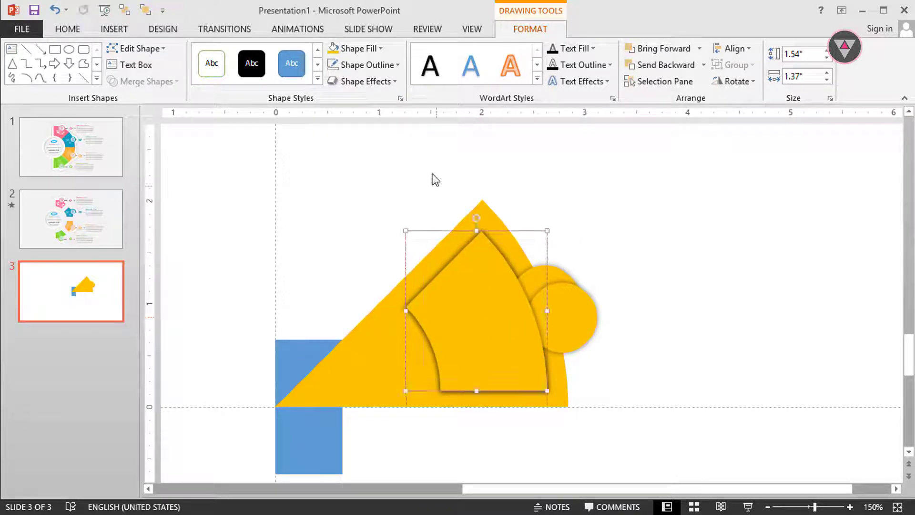
Give the inner panel an outer shadow and nudge it into place
left_click(365, 81)
mouse_move(373, 138)
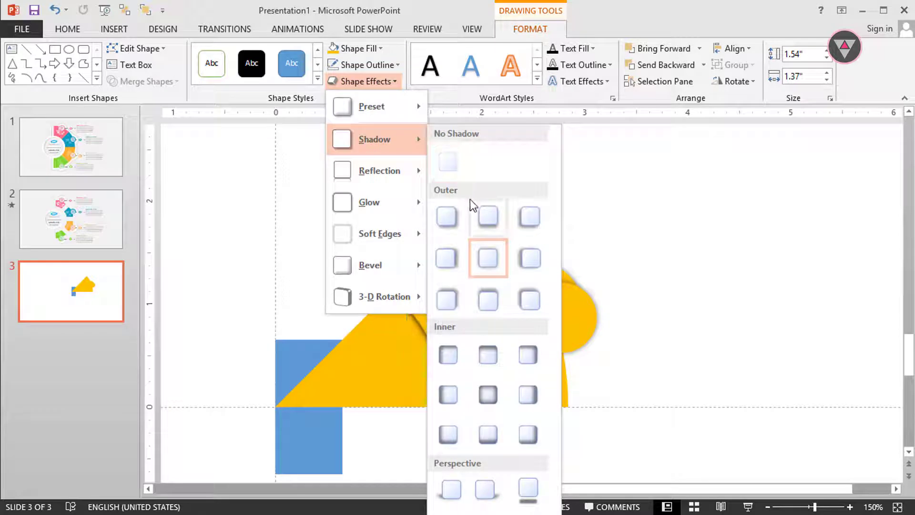
left_click(446, 151)
left_click_drag(484, 311, 493, 318)
Bring the circle in front of the inner panel and resize it to 0.57 inches
left_click(564, 314)
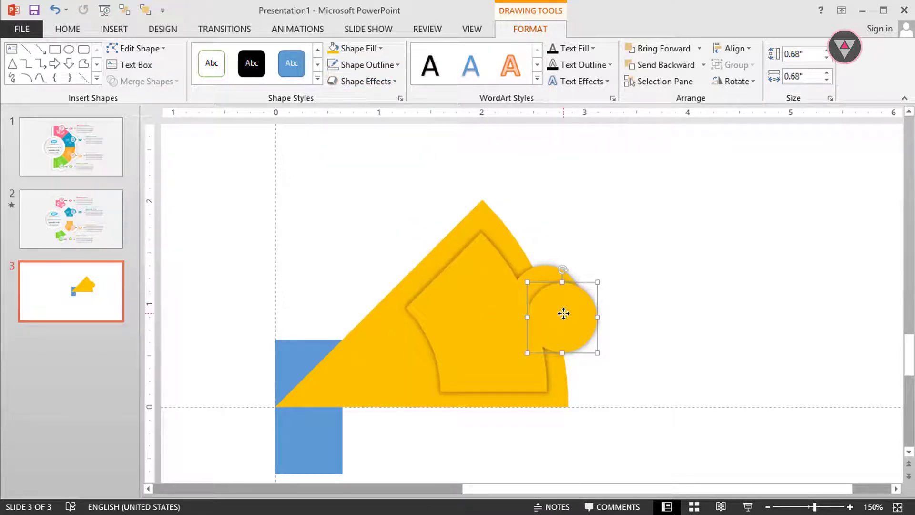
right_click(563, 313)
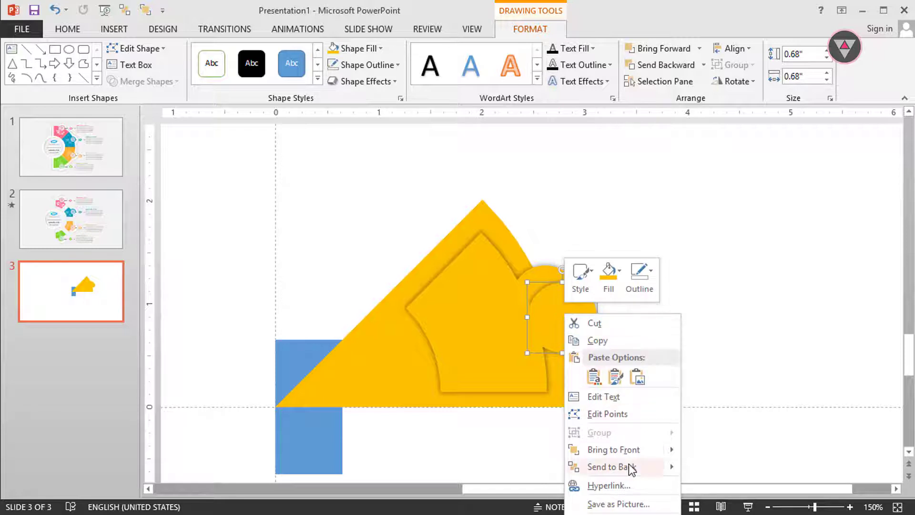
left_click(696, 455)
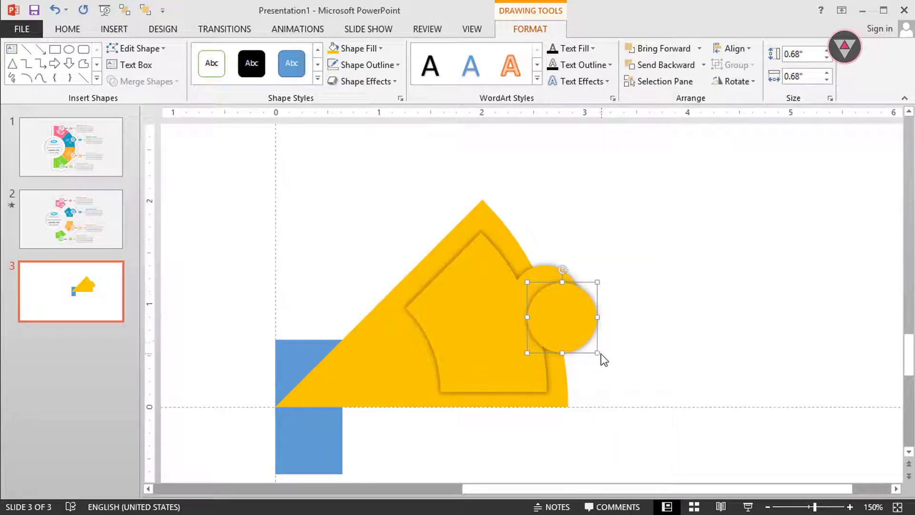
mouse_move(596, 353)
left_mouse_down()
mouse_move(585, 342)
mouse_move(590, 347)
left_mouse_up()
left_click_drag(556, 307, 550, 301)
Give the circle a centred radial gradient fill and remove the extra middle stops
left_click(401, 98)
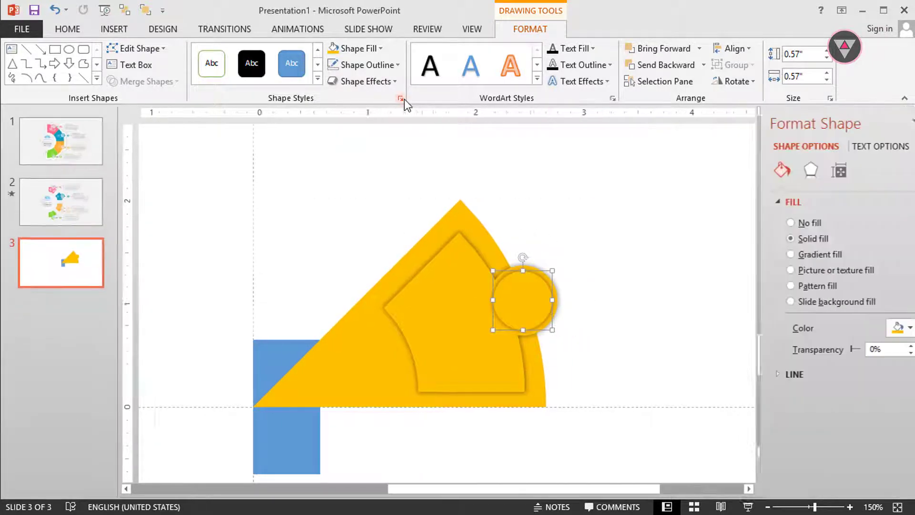
left_click(776, 260)
left_click(857, 351)
left_click(846, 378)
left_click(874, 372)
left_click(832, 398)
left_click_drag(823, 431, 830, 460)
Make the outer gradient stop light blue and move the stops to about 53%
left_click_drag(802, 431, 819, 433)
left_click(802, 432)
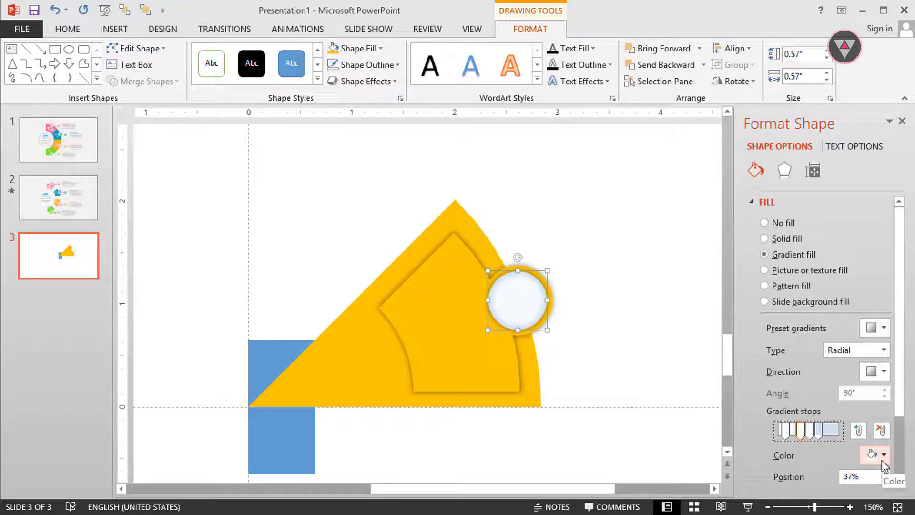
left_click(882, 458)
left_click(844, 336)
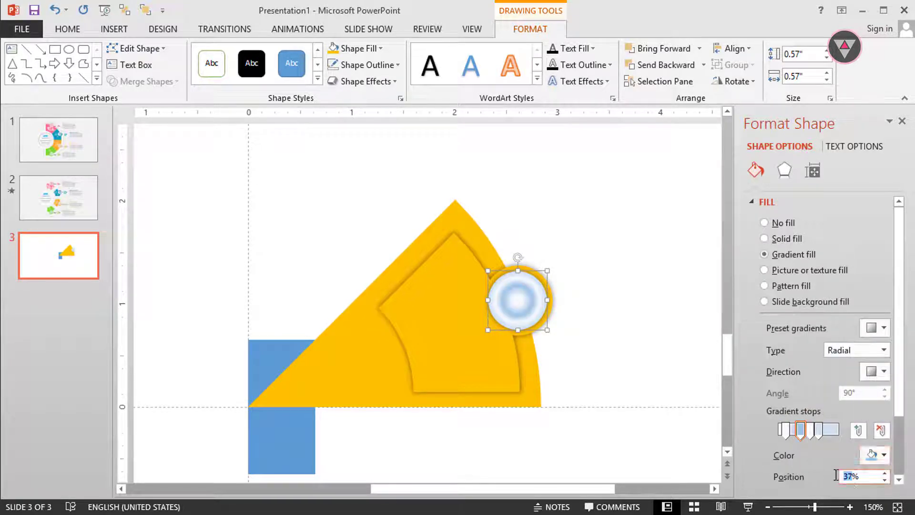
left_click(821, 431)
left_click_drag(824, 433, 811, 433)
left_click_drag(861, 477, 836, 479)
left_click(784, 432)
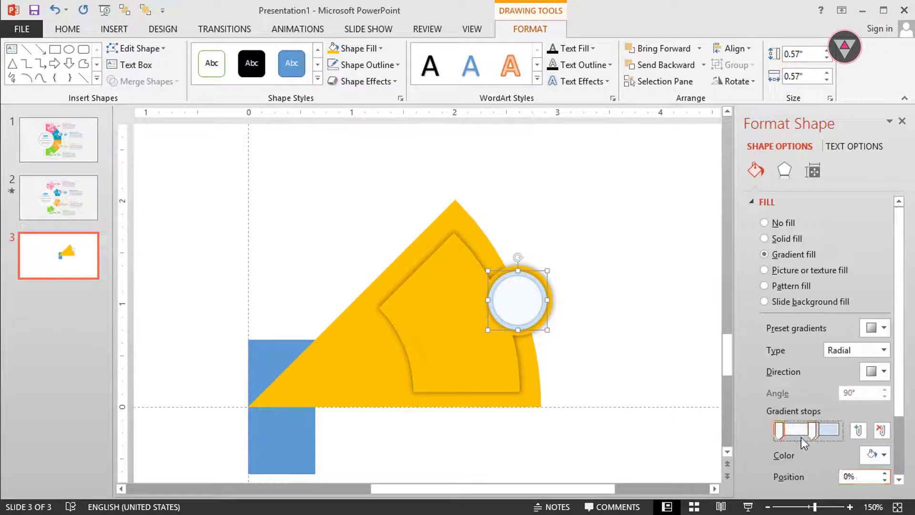
key("Escape")
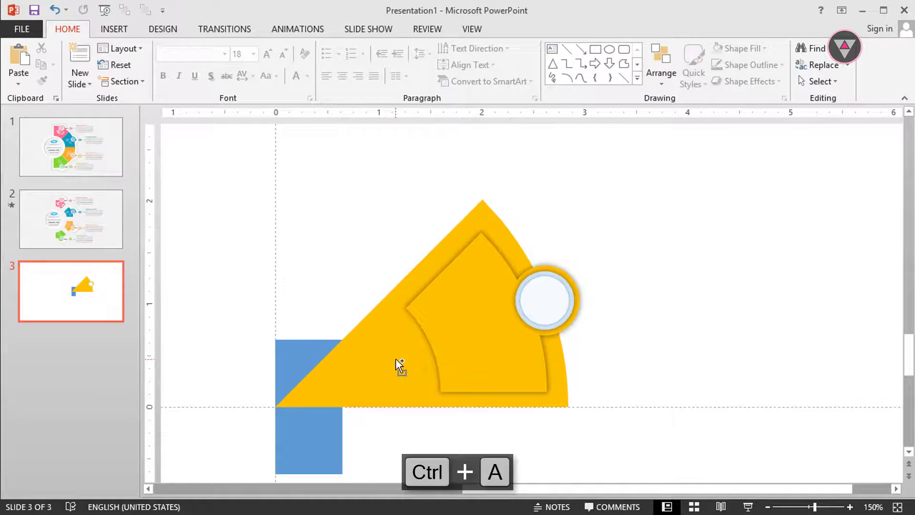
Group the yellow wedge, inner panel and circle, excluding both blue rectangles, then duplicate the group
key("ctrl+a")
left_click(327, 355, "shift")
left_click(339, 419, "shift")
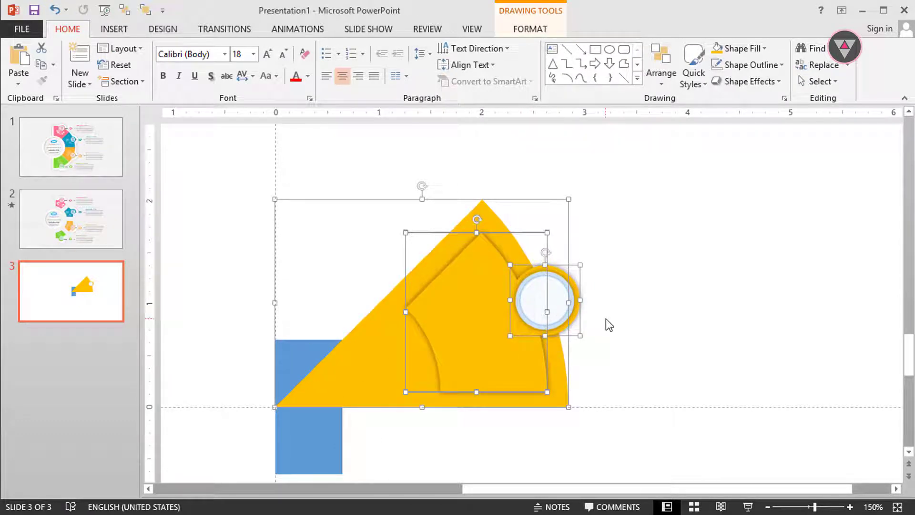
key("ctrl+g")
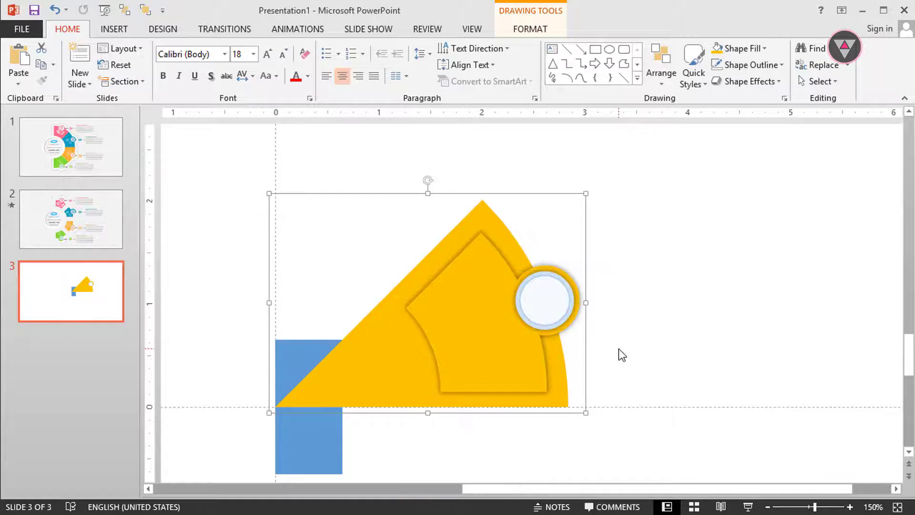
scroll(619, 348, "down", 2, "ctrl")
scroll(619, 349, "down", 5, "ctrl")
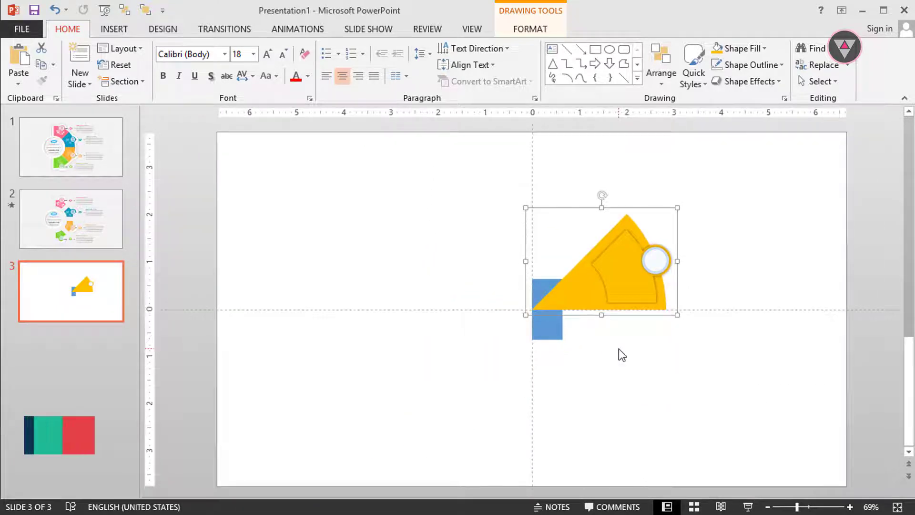
key("ctrl+d")
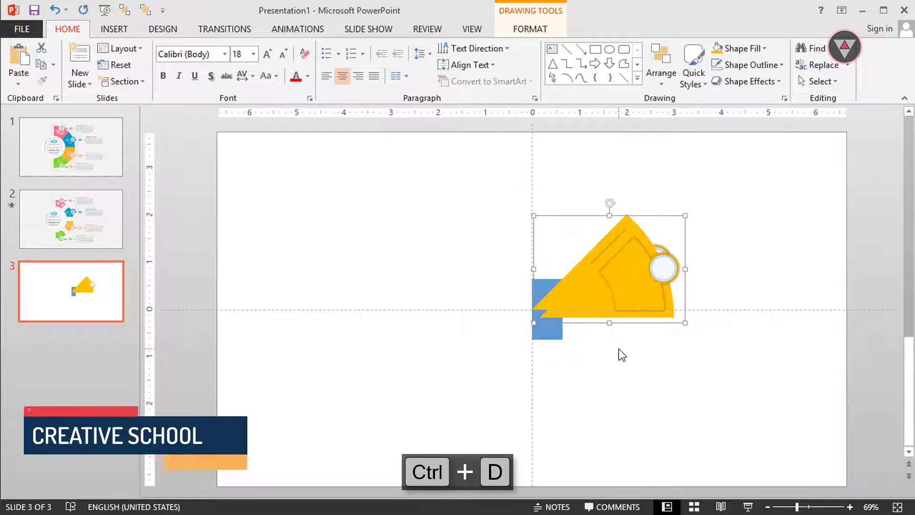
left_click(561, 31)
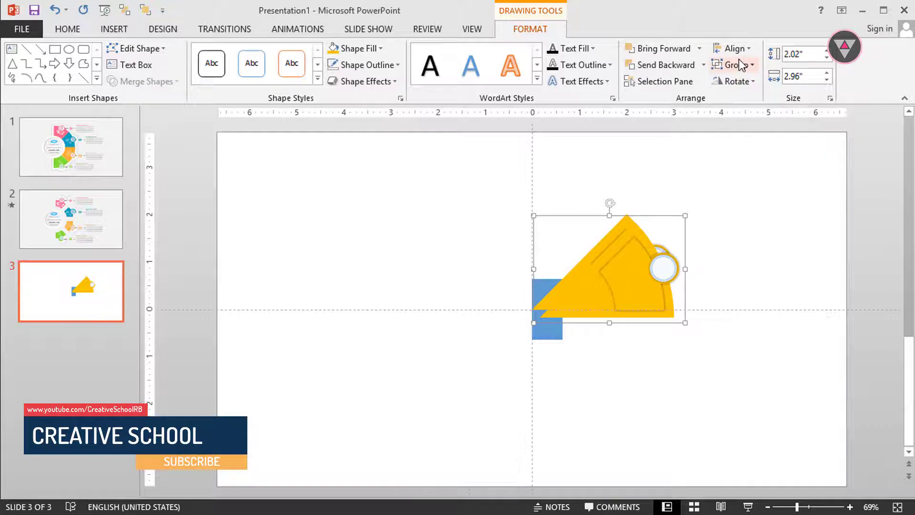
Flip the duplicated wedge group vertically and move it below the original
left_click(737, 81)
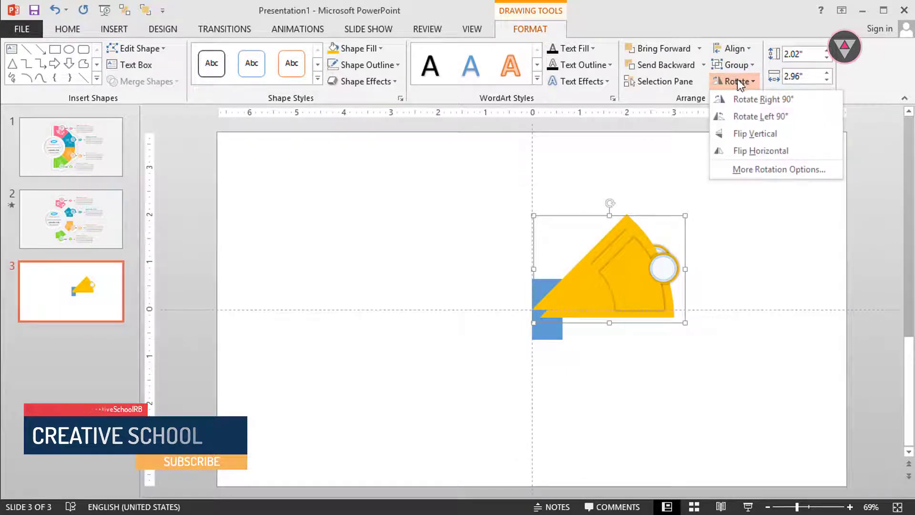
left_click(737, 133)
left_click_drag(648, 268, 685, 374)
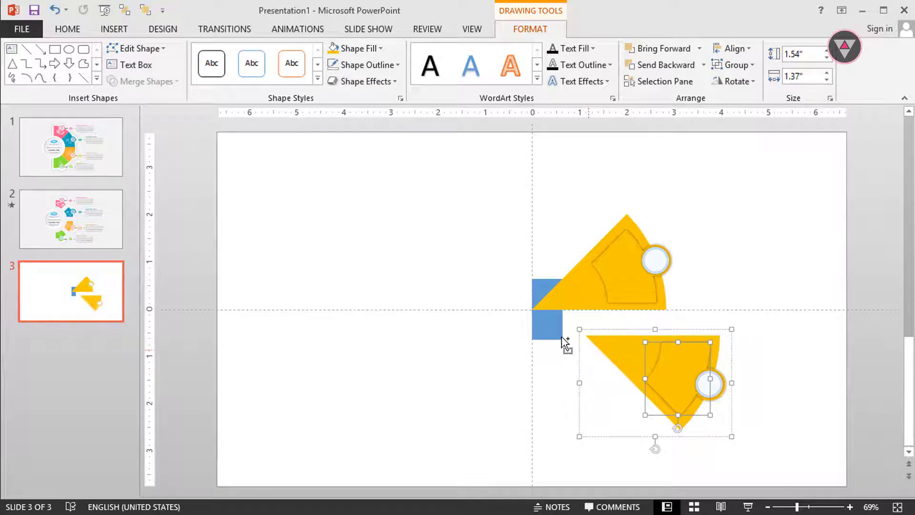
Align the flipped copy left and top with the lower blue square
left_click(556, 330, "shift")
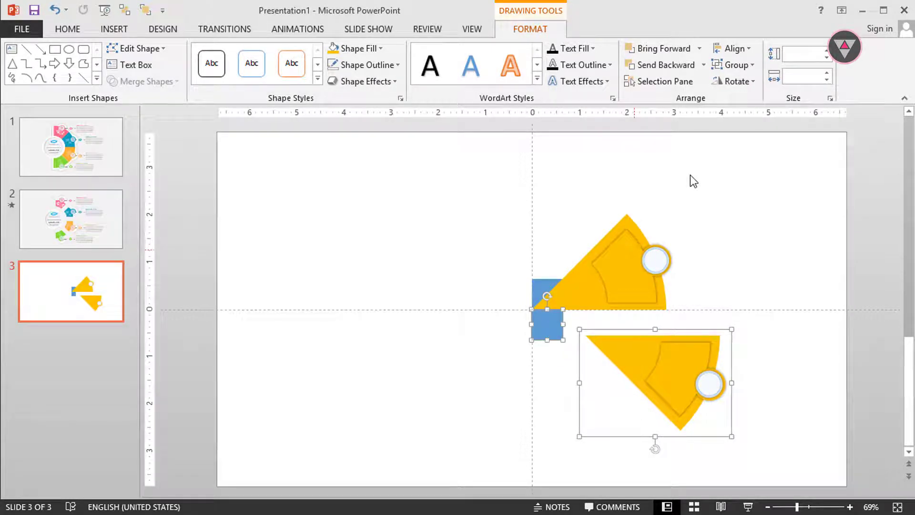
left_click(749, 47)
left_click(748, 67)
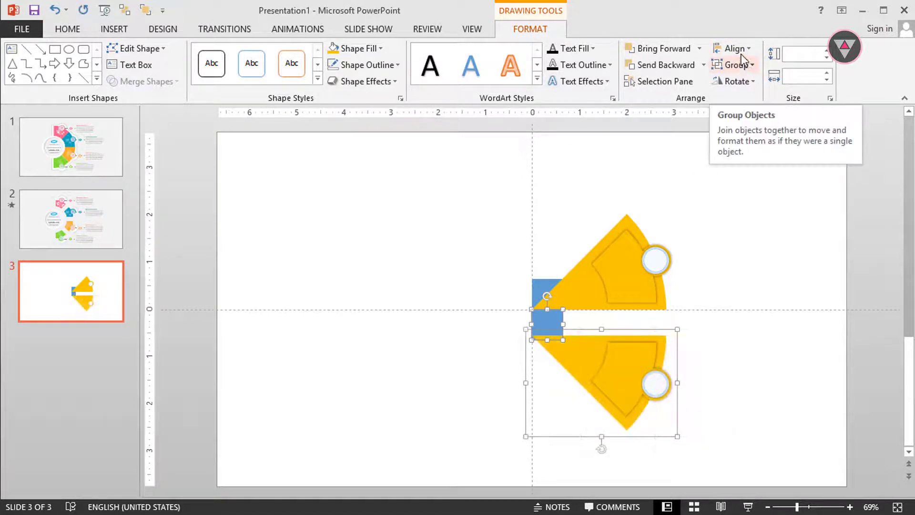
left_click(742, 50)
left_click(738, 115)
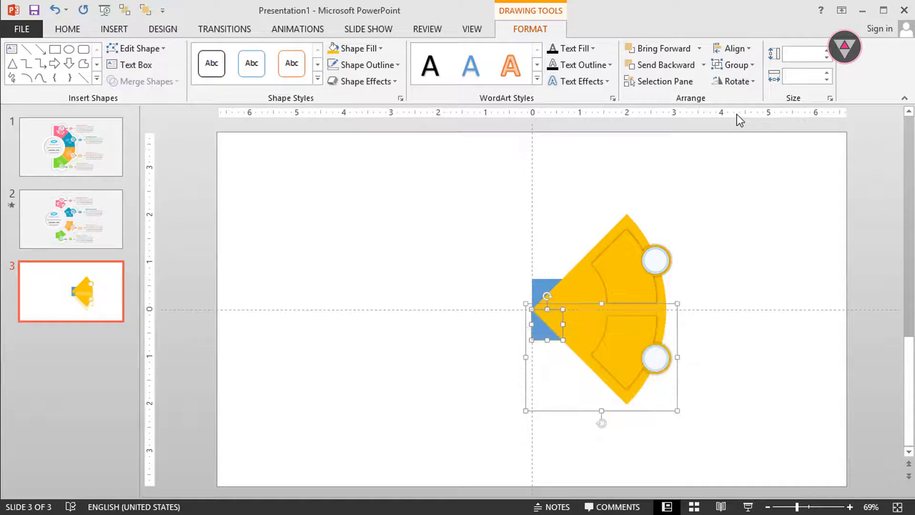
left_click(634, 281)
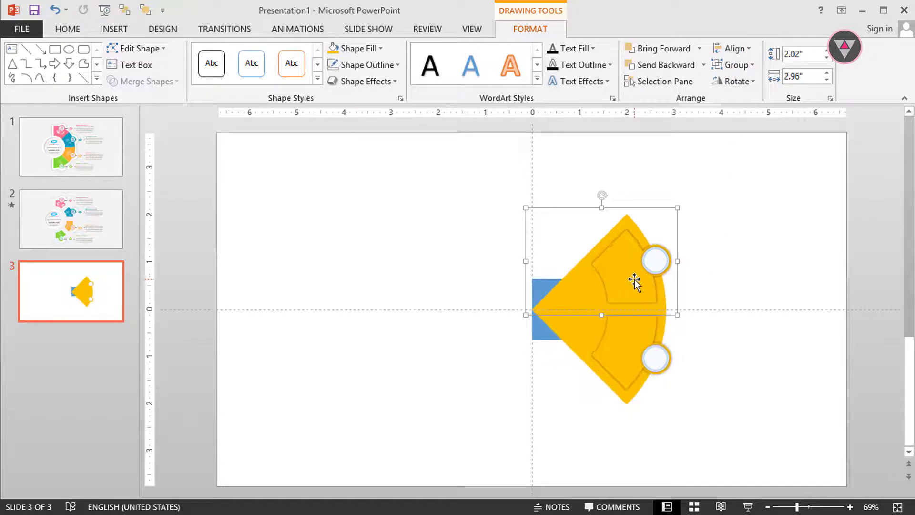
Duplicate the upper wedge group, rotate it 90° clockwise, and align it left and top with the blue square
key("ctrl+d")
left_click(734, 81)
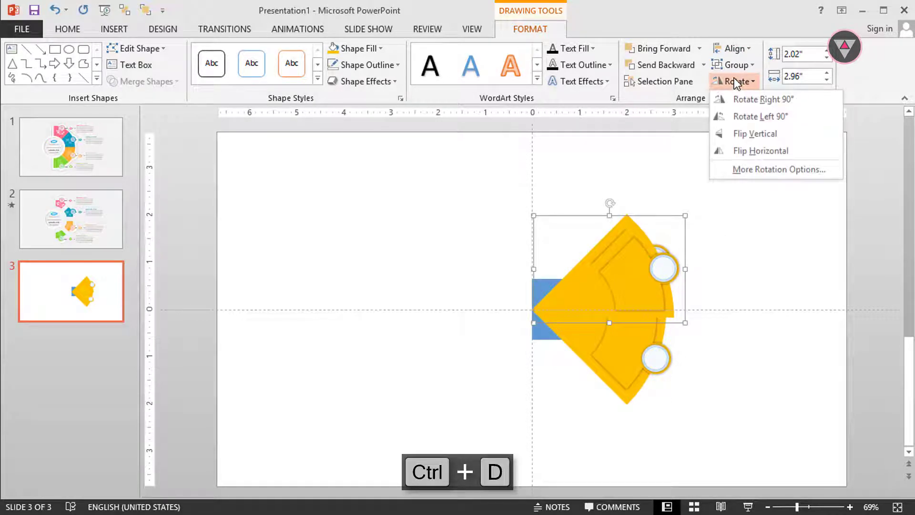
left_click(751, 96)
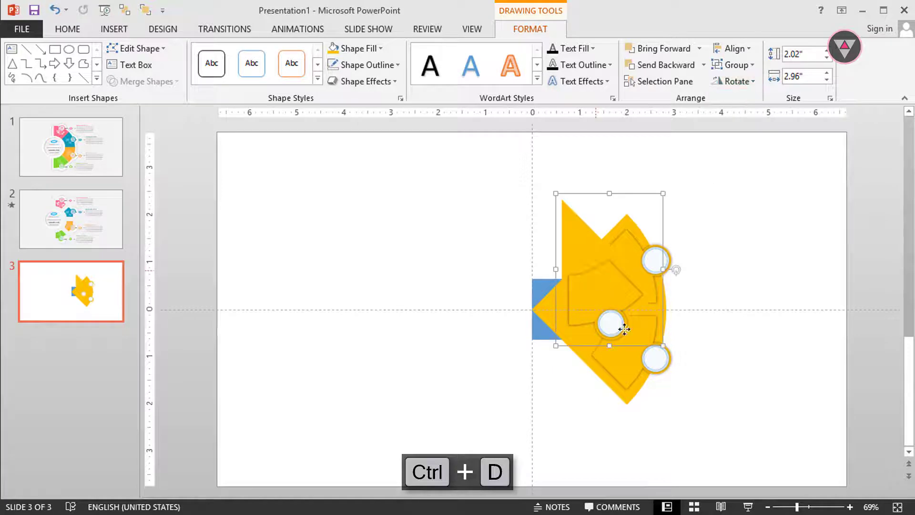
left_click_drag(623, 319, 668, 454)
left_click(537, 331, "shift")
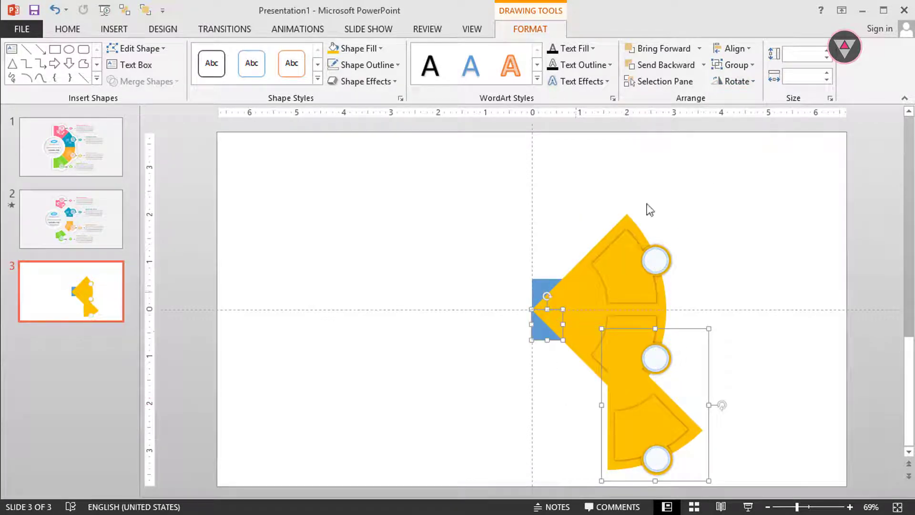
left_click(735, 48)
left_click(733, 68)
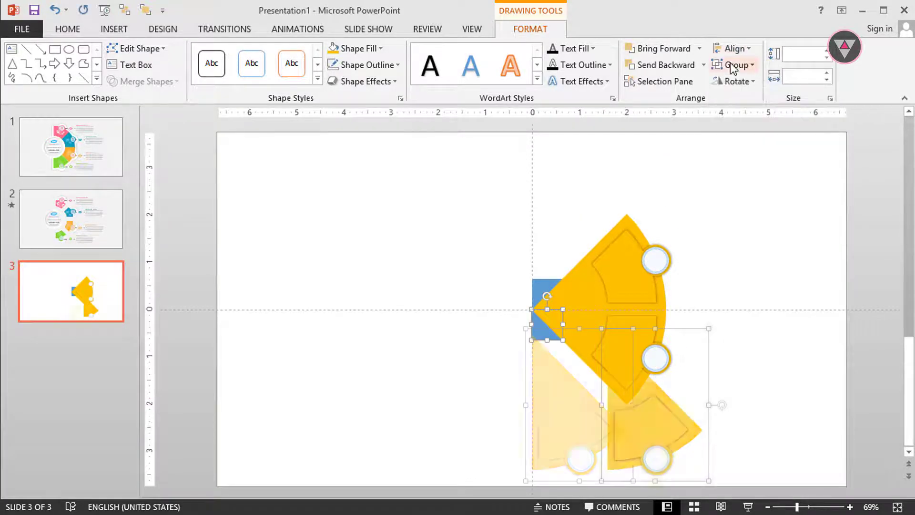
left_click(735, 49)
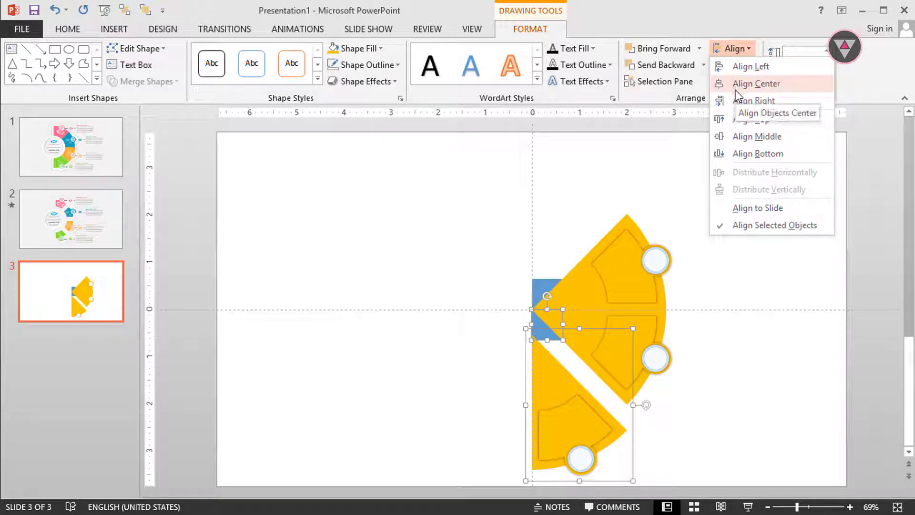
left_click(738, 118)
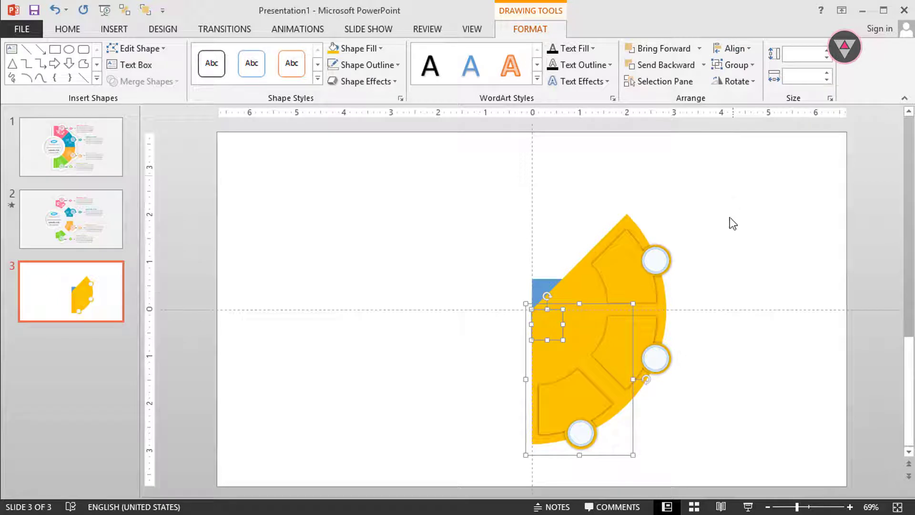
Duplicate the yellow wedge piece, rotate it 270°, move it to the top, and left-align it with the blue triangle
left_click(648, 327)
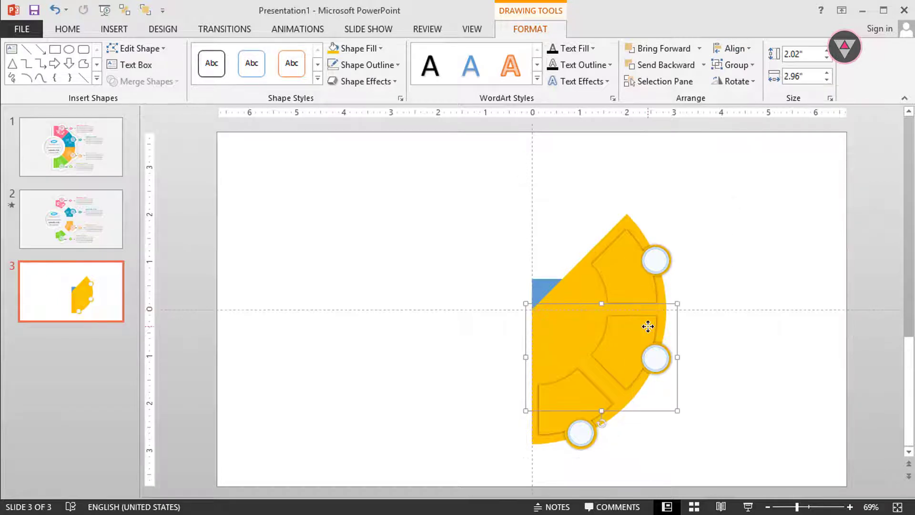
key("ctrl+d")
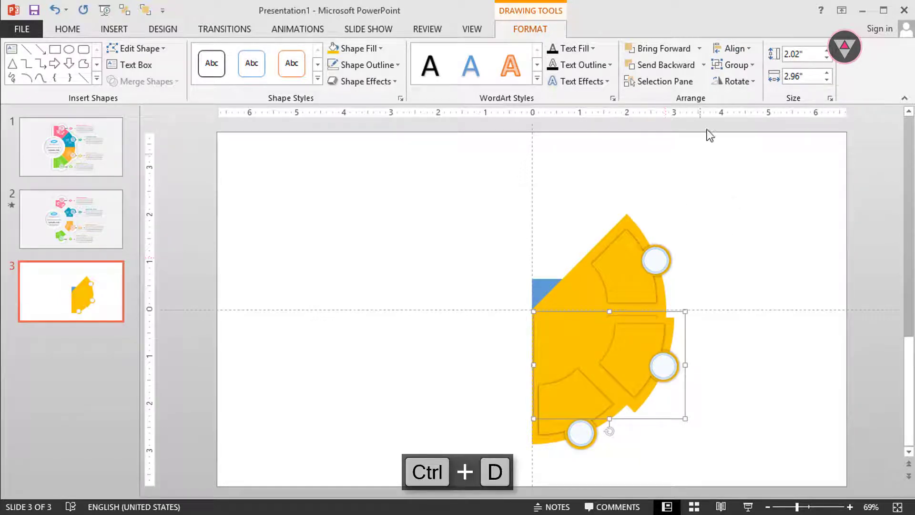
left_click(738, 82)
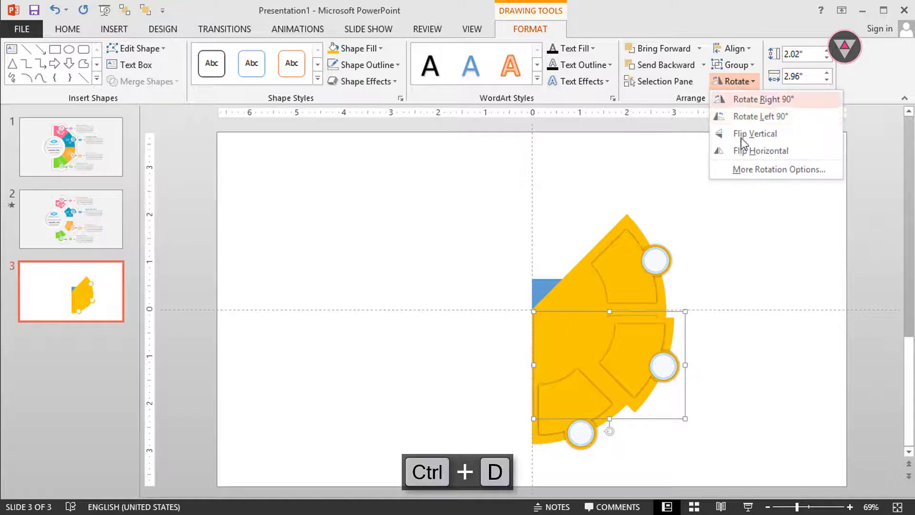
left_click(749, 170)
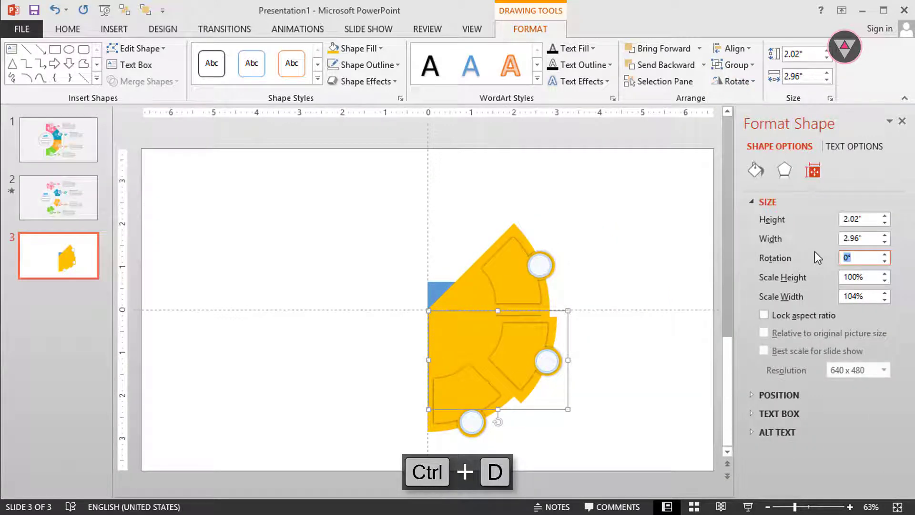
type("270")
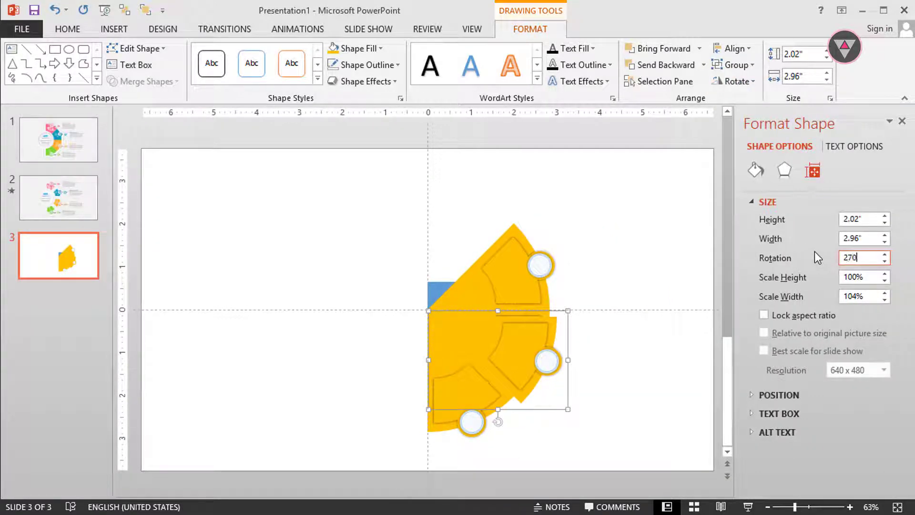
key("Return")
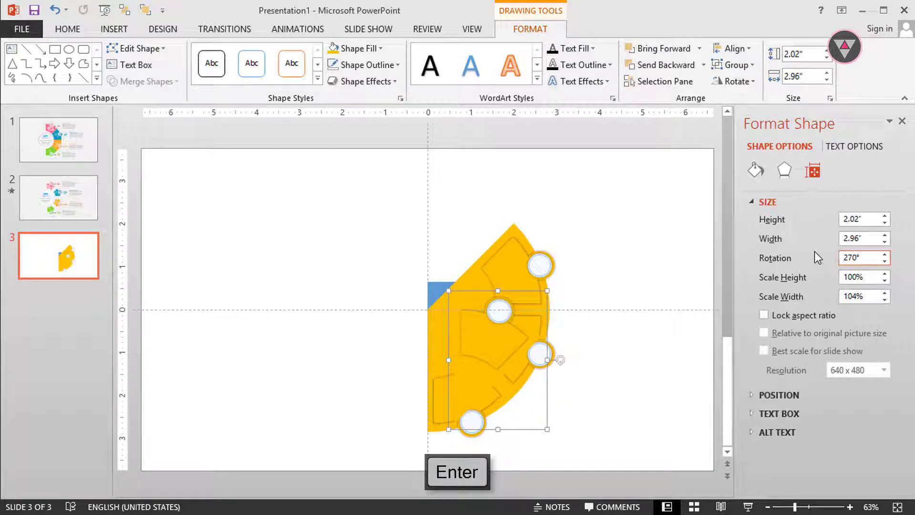
left_click_drag(500, 308, 622, 167)
left_click(435, 292, "shift")
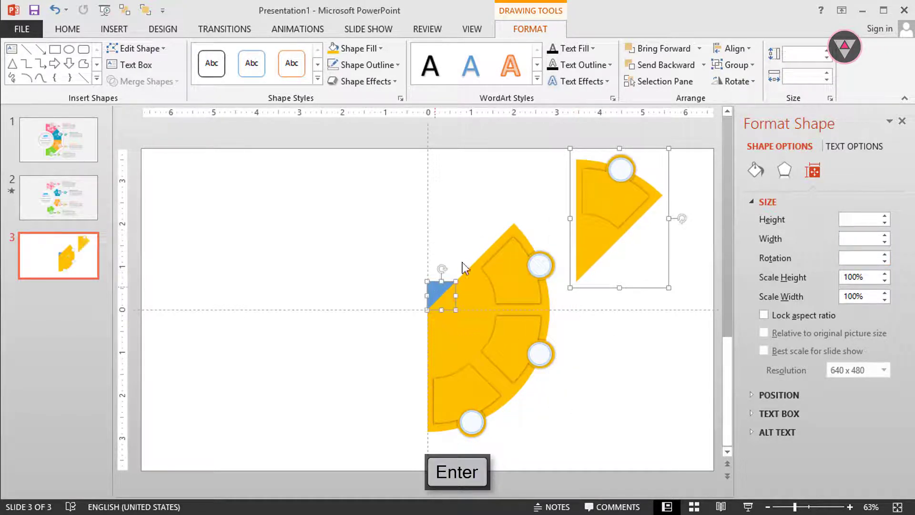
left_click(730, 49)
left_click(727, 64)
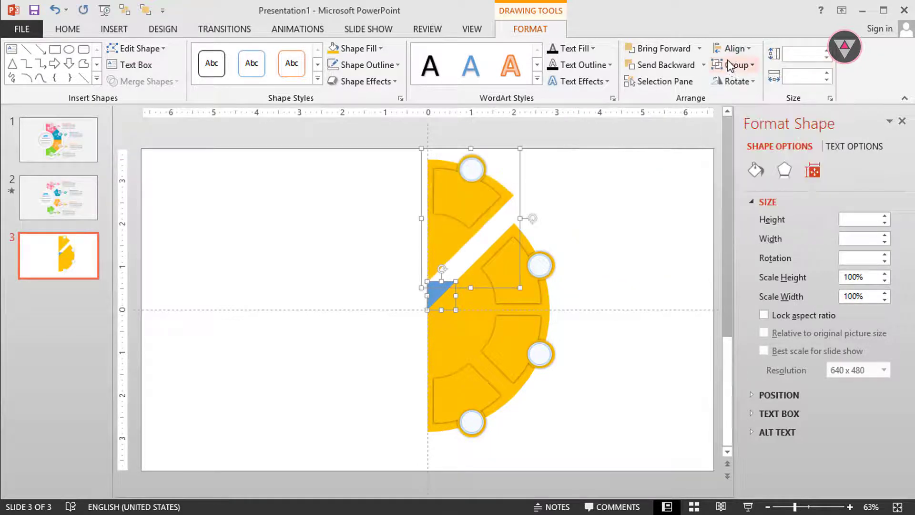
left_click(731, 47)
left_click(732, 156)
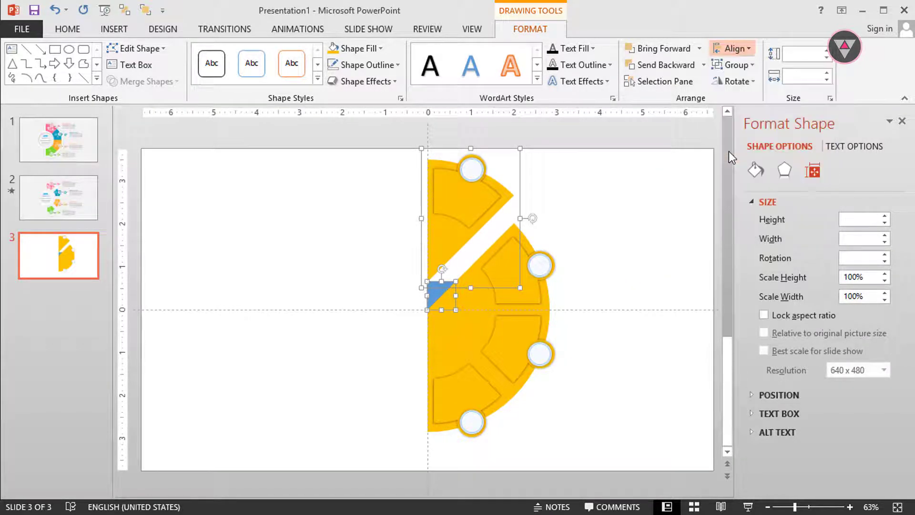
Ungroup all the shapes on the slide
left_click(597, 229)
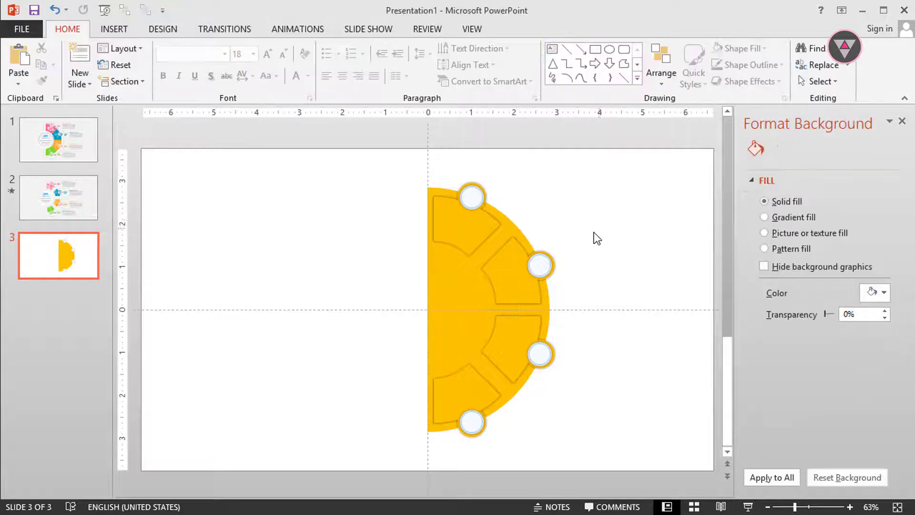
key("ctrl+a")
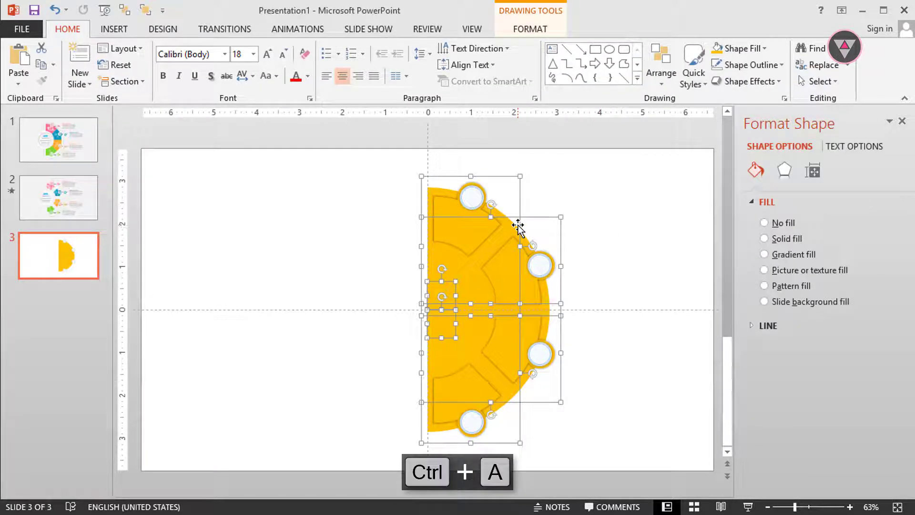
right_click(518, 224)
mouse_move(576, 309)
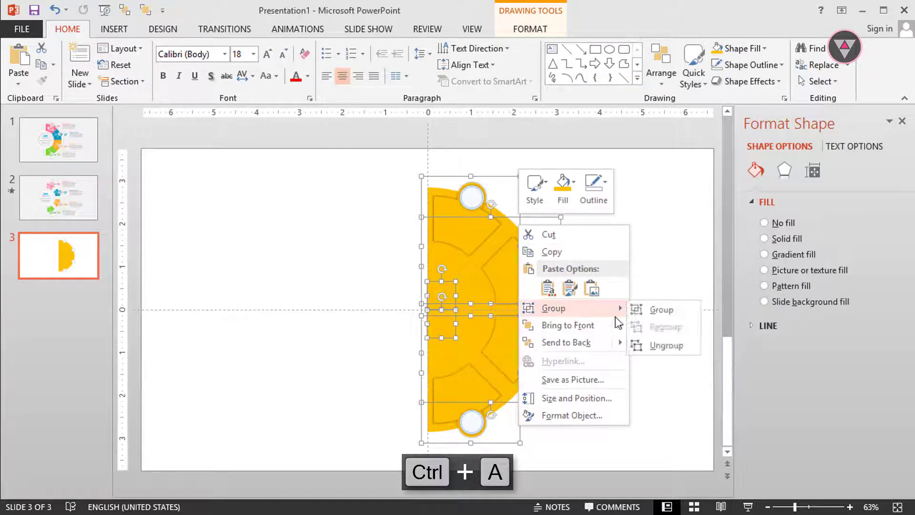
left_click(645, 343)
left_click(625, 275)
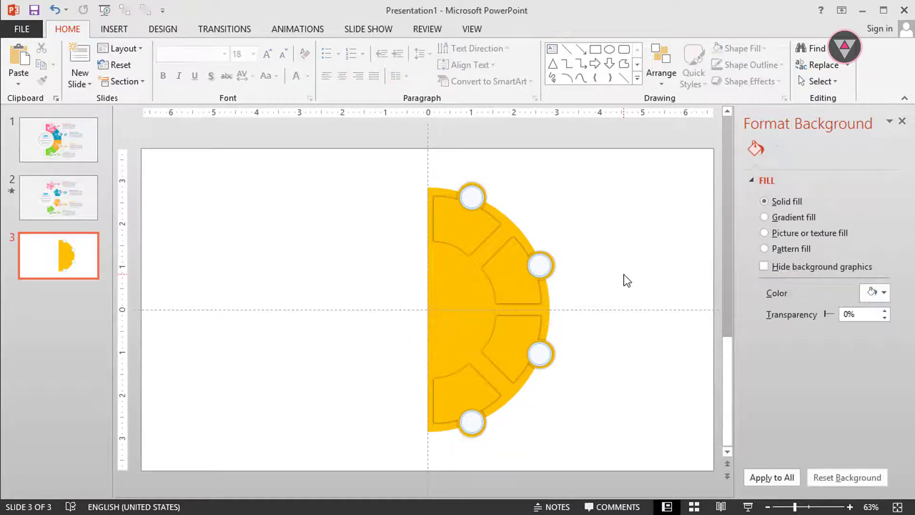
Fill the top wedge pink and the second wedge blue
left_click(463, 232)
left_click(530, 29)
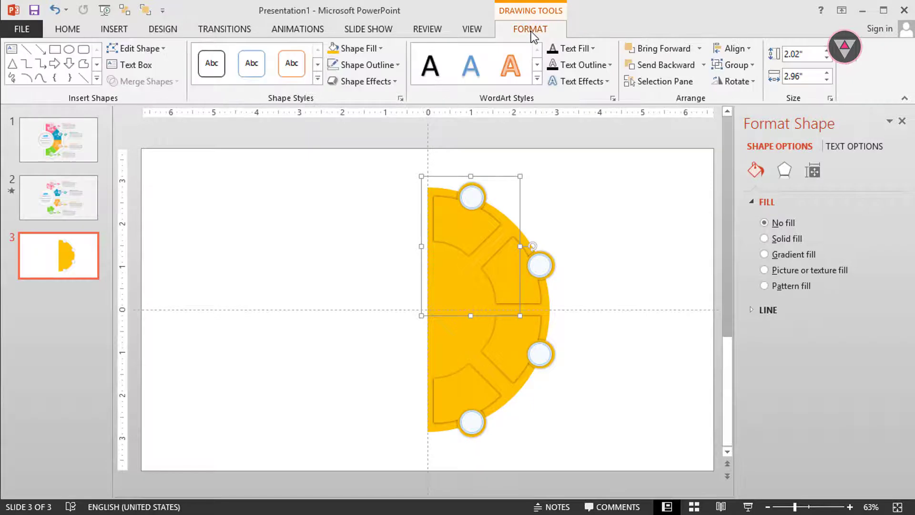
left_click(368, 48)
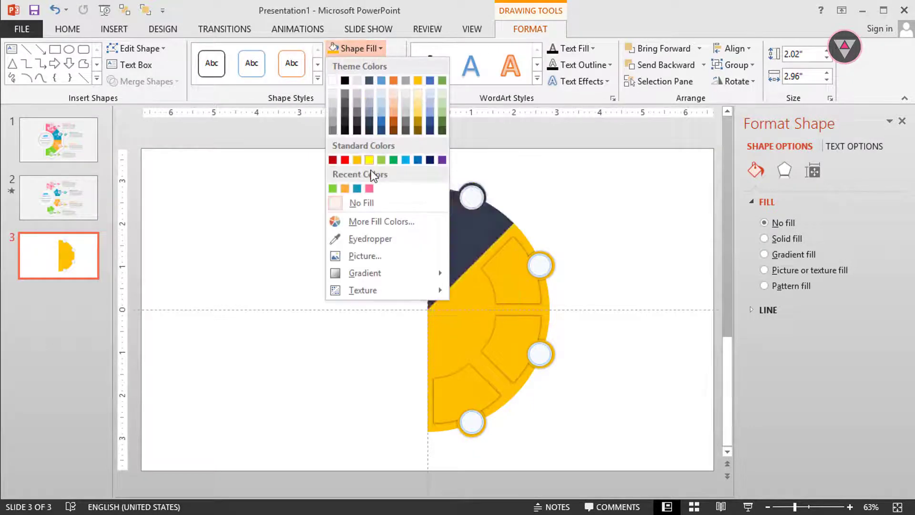
left_click(370, 189)
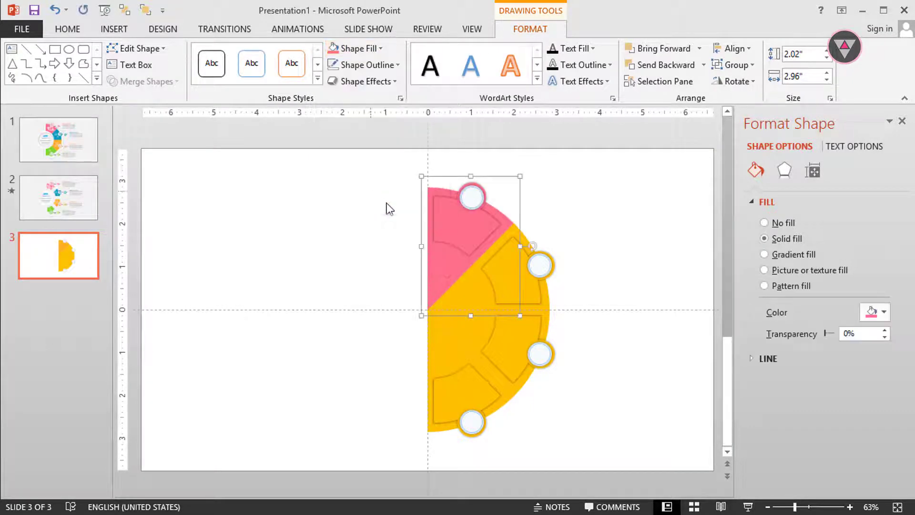
left_click(500, 281)
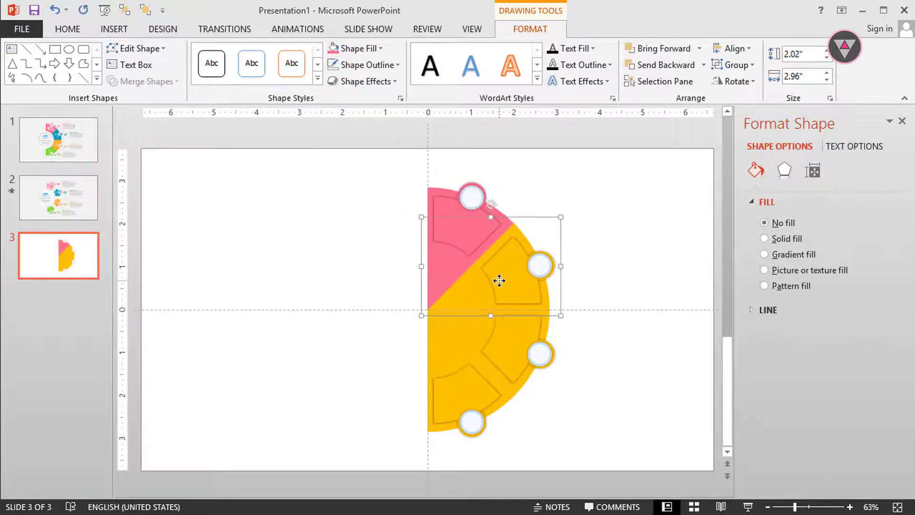
left_click(381, 48)
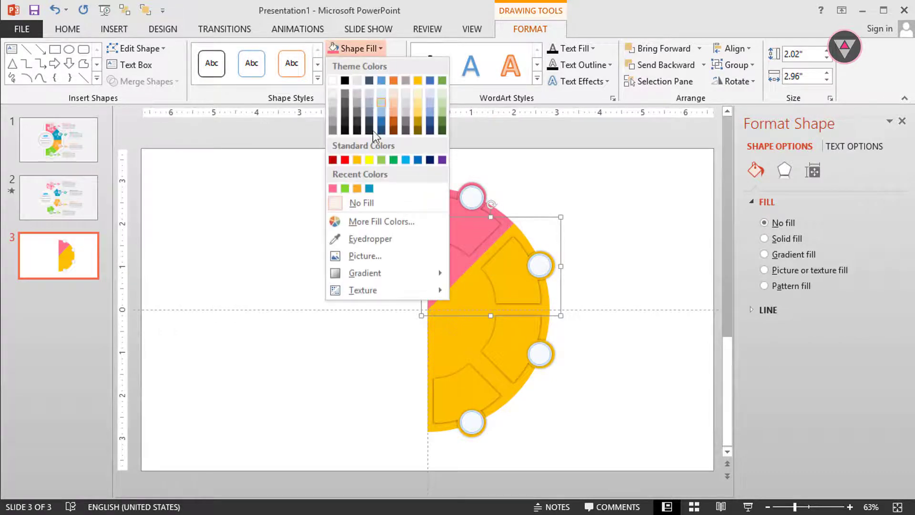
left_click(370, 189)
Fill the third wedge orange and the bottom wedge green
left_click(490, 350)
left_click(381, 48)
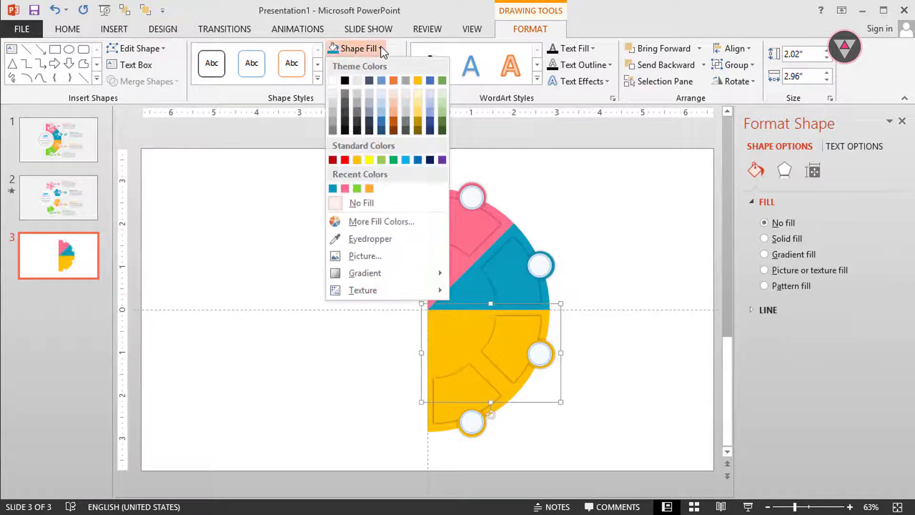
left_click(373, 190)
left_click(449, 357)
left_click(381, 48)
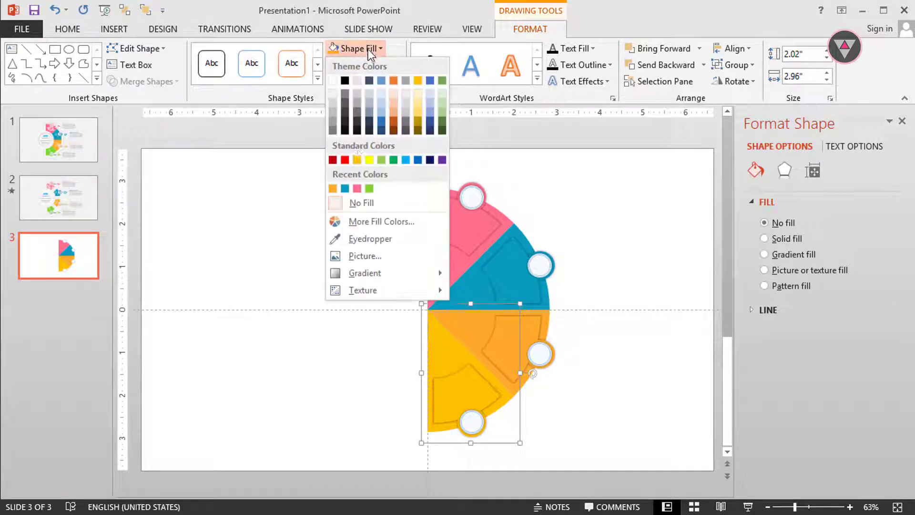
left_click(373, 189)
left_click(902, 121)
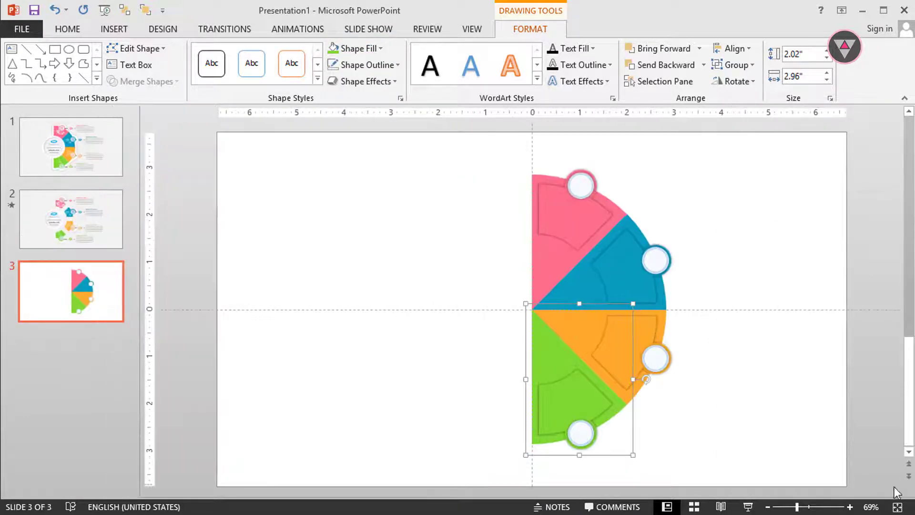
left_click(763, 295)
Delete the small helper shapes at the wedge centre and preview the slide show
left_click_drag(492, 265, 605, 376)
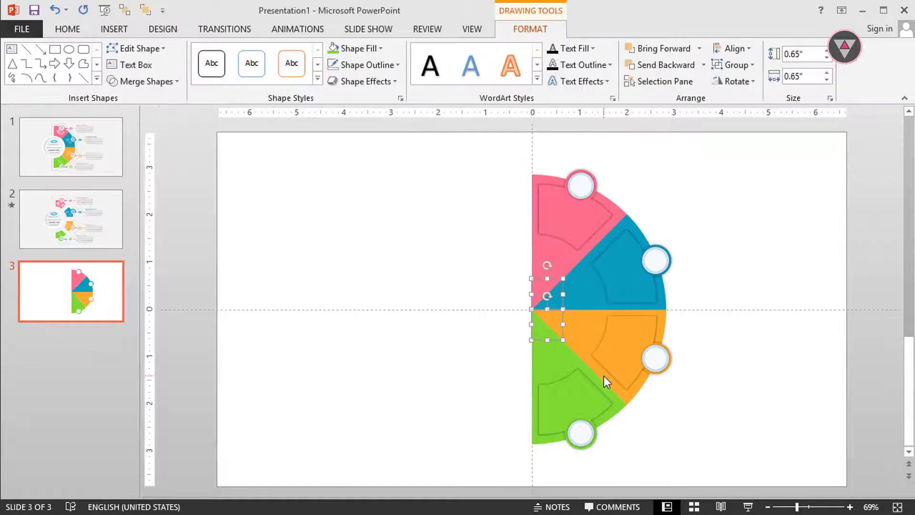
key("Delete")
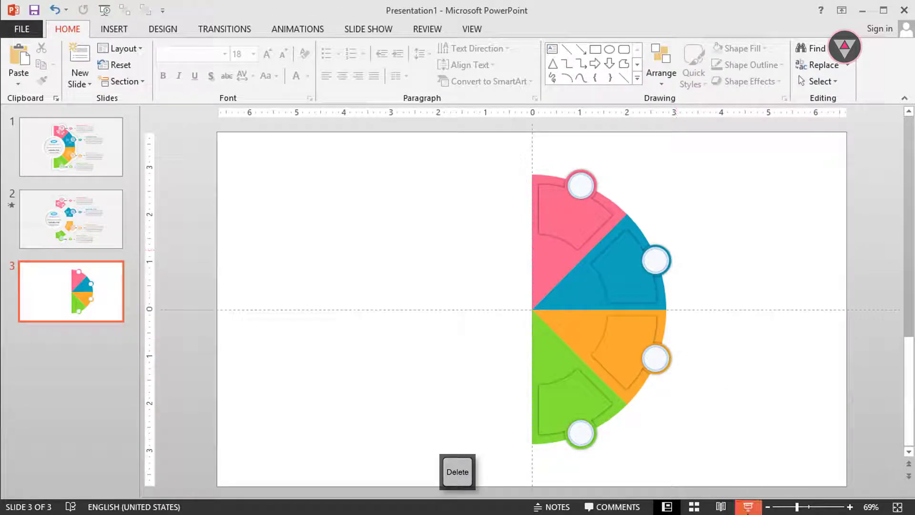
left_click(748, 507)
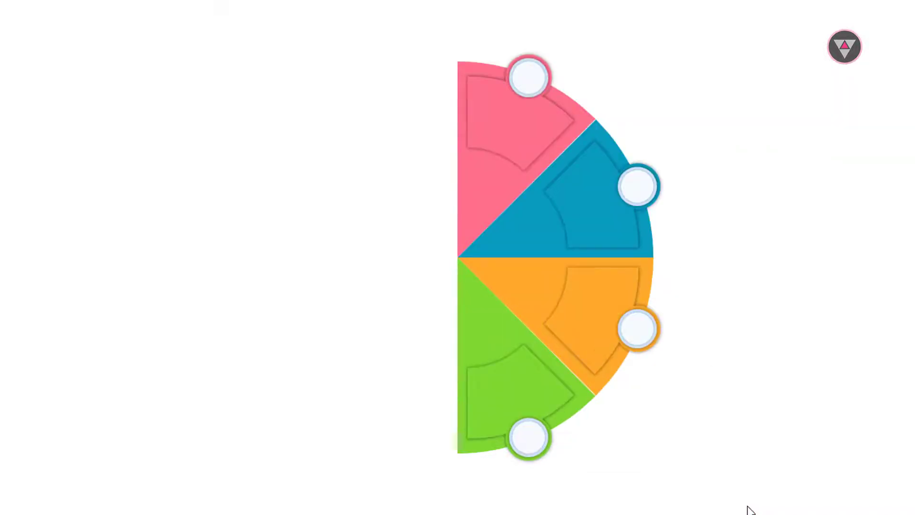
key("Escape")
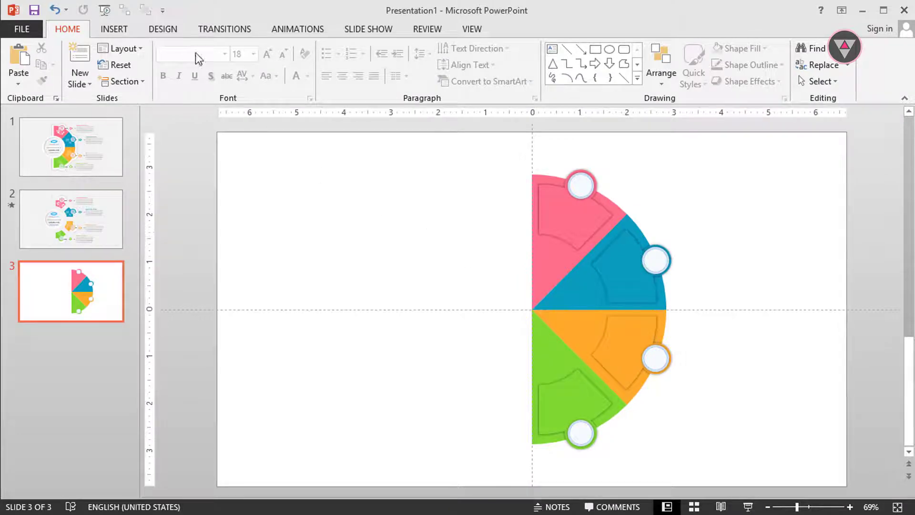
Insert a 2.8" × 2.8" circle and centre it horizontally and vertically on the slide
left_click(114, 29)
left_click(246, 81)
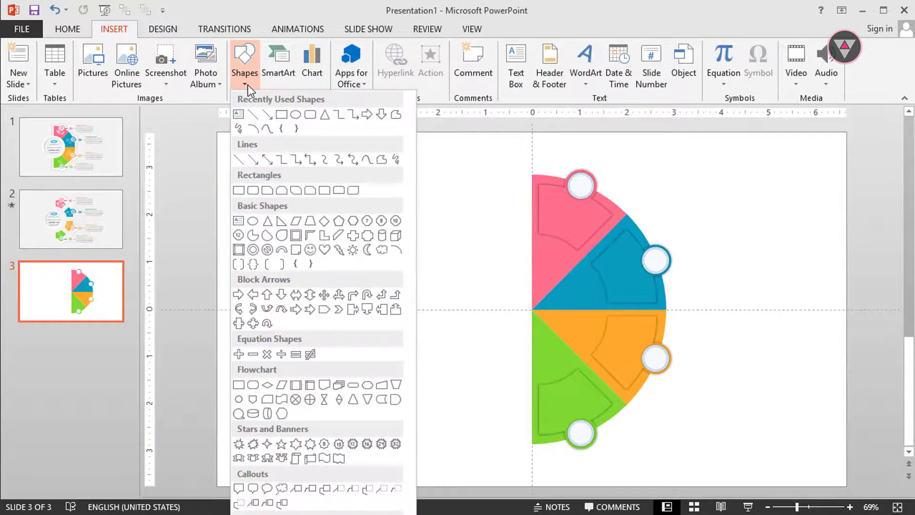
left_click(295, 115)
left_click(335, 170)
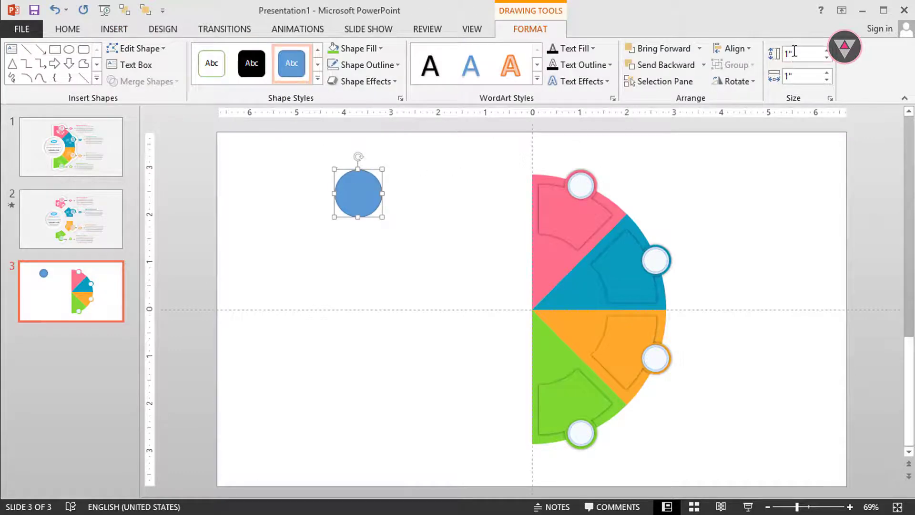
type("2.8")
key("Return")
left_click(796, 77)
type("2.8")
left_click(743, 50)
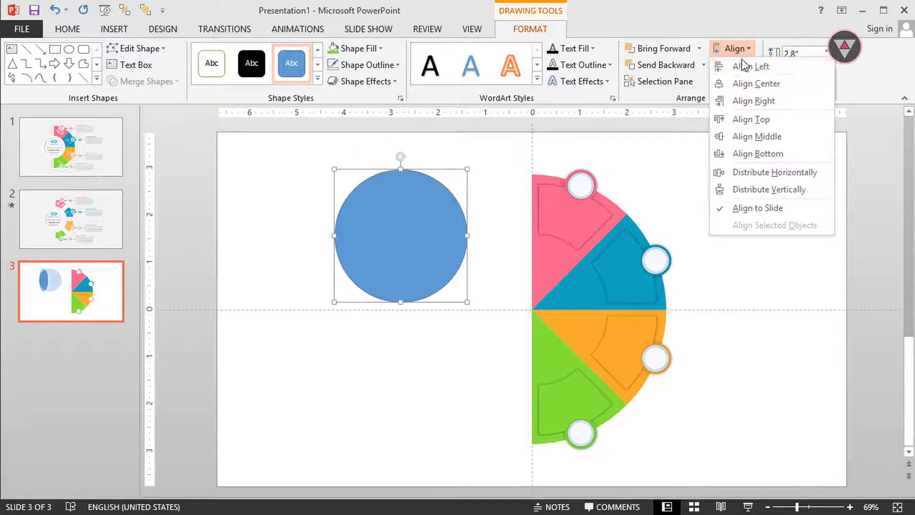
left_click(751, 79)
left_click(741, 50)
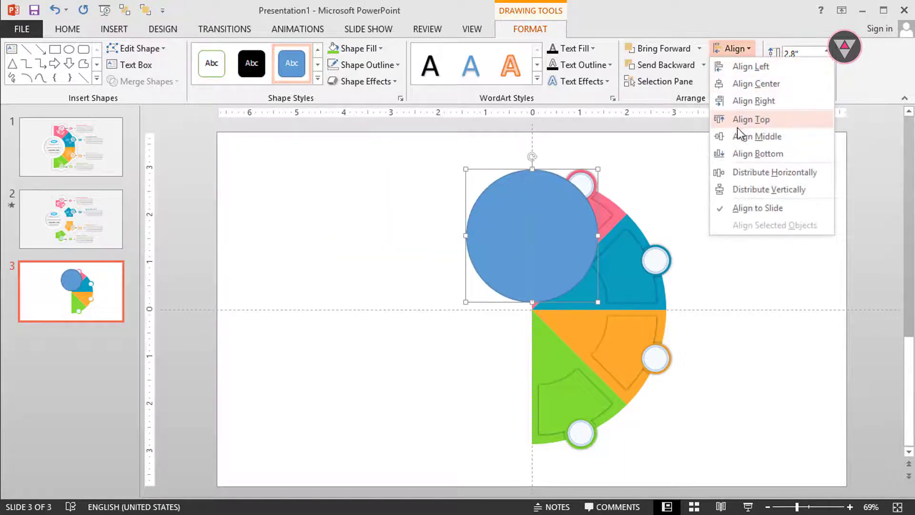
left_click(757, 132)
Give the circle no outline, a soft centred outer shadow and a white fill
left_click(367, 65)
left_click(370, 218)
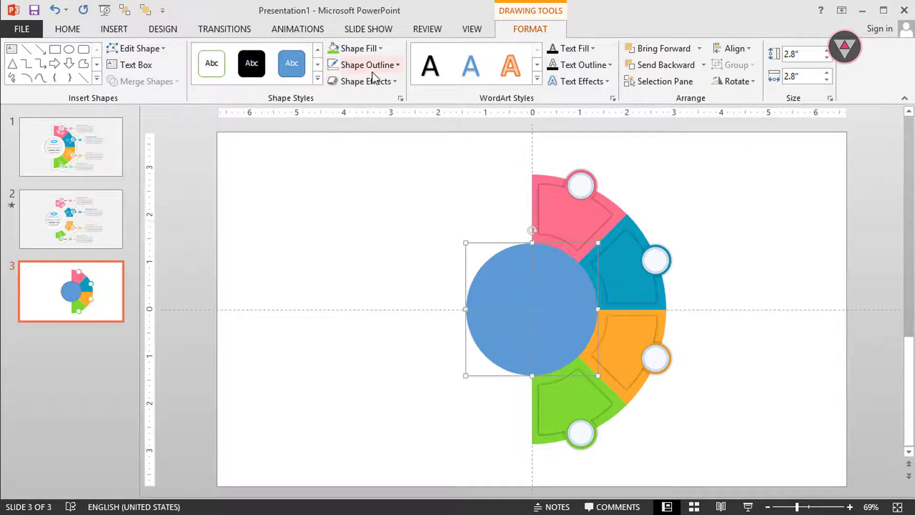
left_click(370, 81)
mouse_move(373, 148)
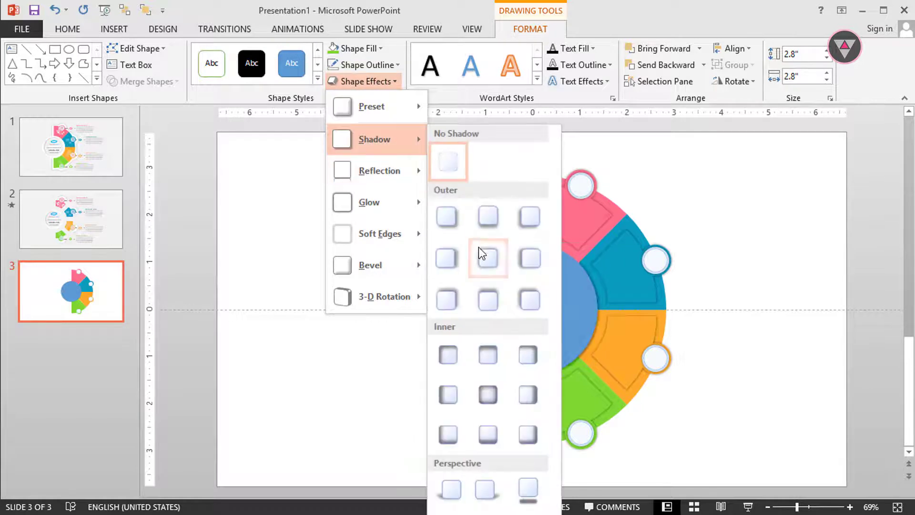
left_click(487, 258)
left_click(364, 48)
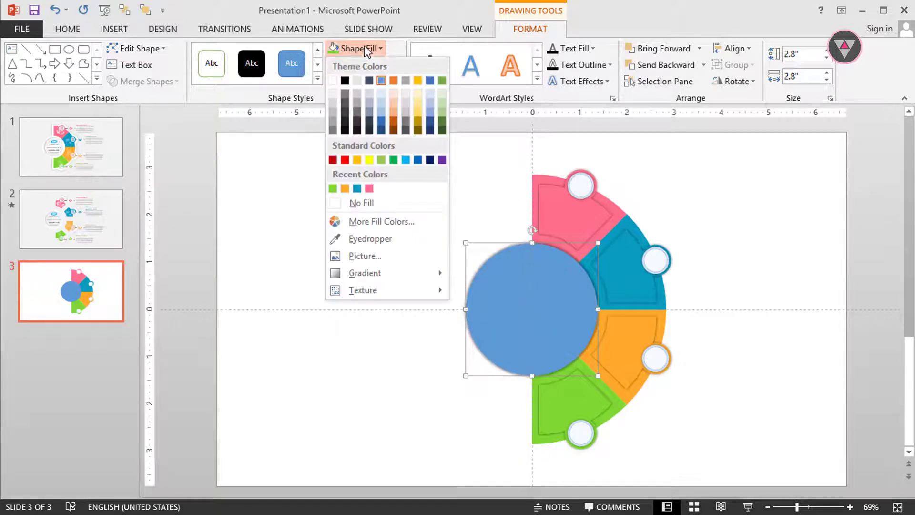
left_click(333, 81)
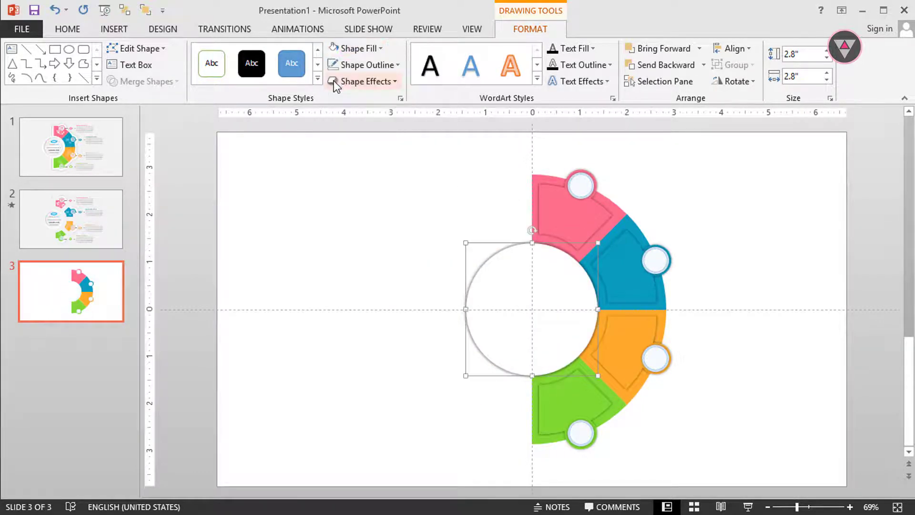
Duplicate the white circle, shrink and centre the copy, and remove its shadow
key("ctrl+d")
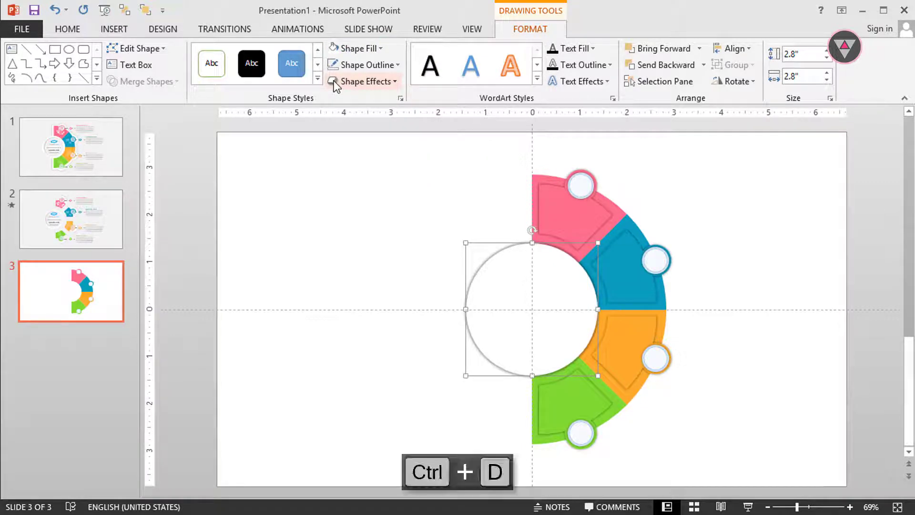
left_click_drag(606, 384, 582, 337)
left_click(735, 48)
left_click(736, 84)
left_click_drag(582, 262, 583, 253)
left_click(366, 81)
mouse_move(388, 139)
left_click(466, 164)
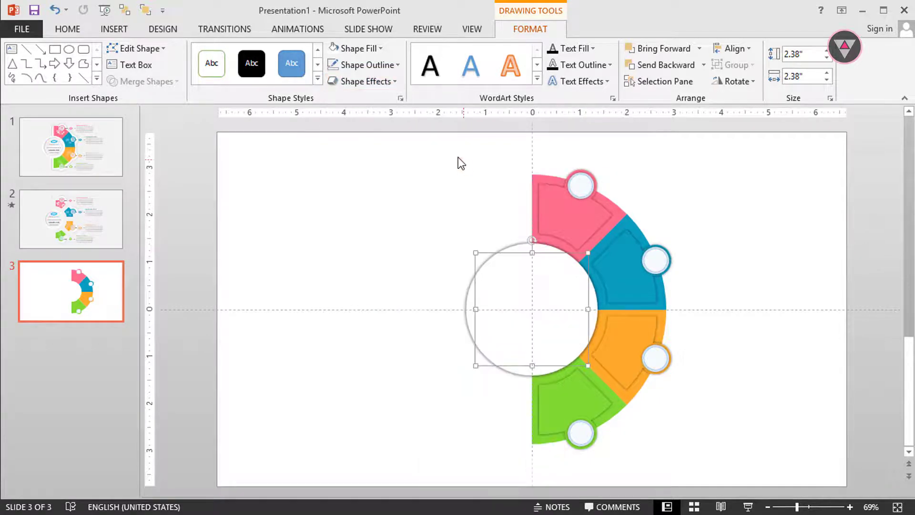
left_click(367, 51)
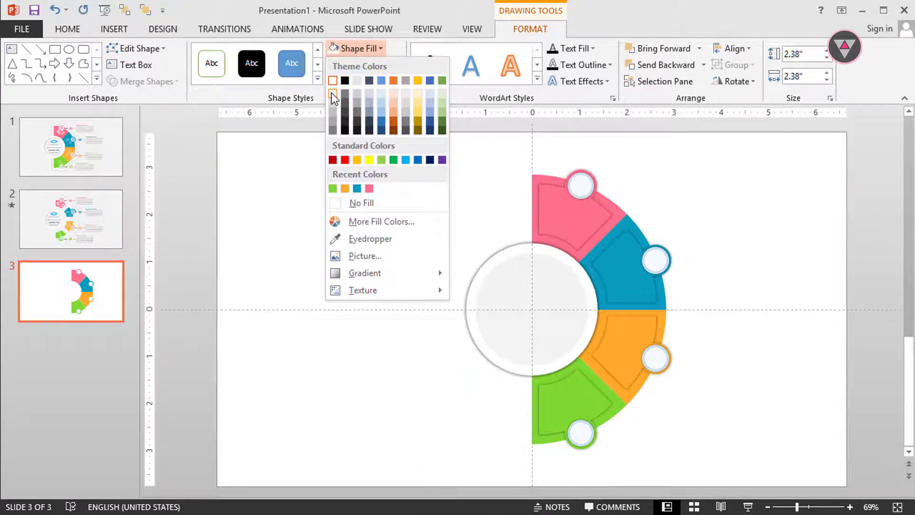
Fill the inner circle light grey, then make a smaller, centred copy with a white outline
left_click(332, 104)
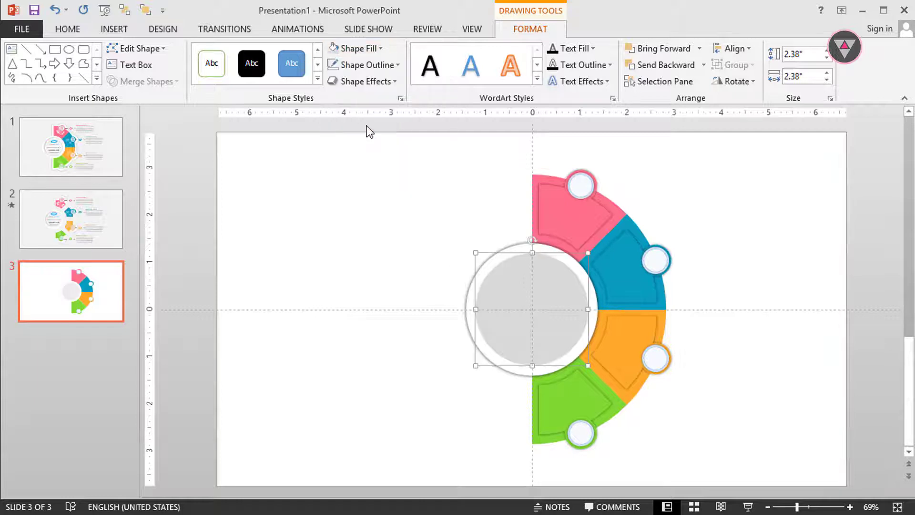
key("ctrl+d")
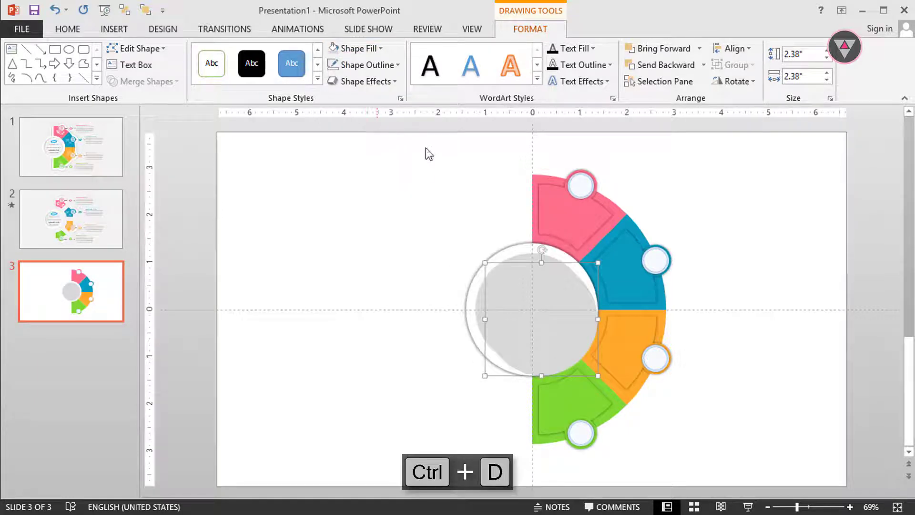
left_click(382, 69)
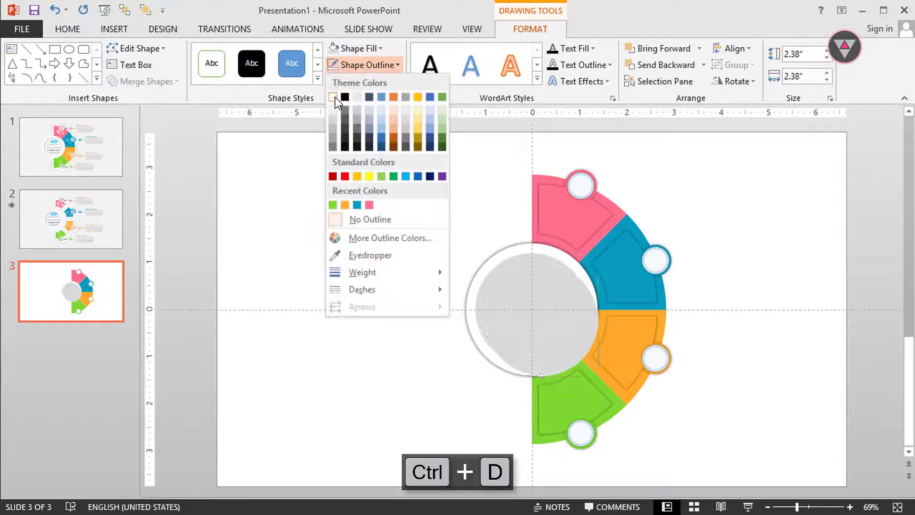
left_click(335, 96)
left_click_drag(596, 374, 583, 362)
left_click_drag(559, 323, 556, 319)
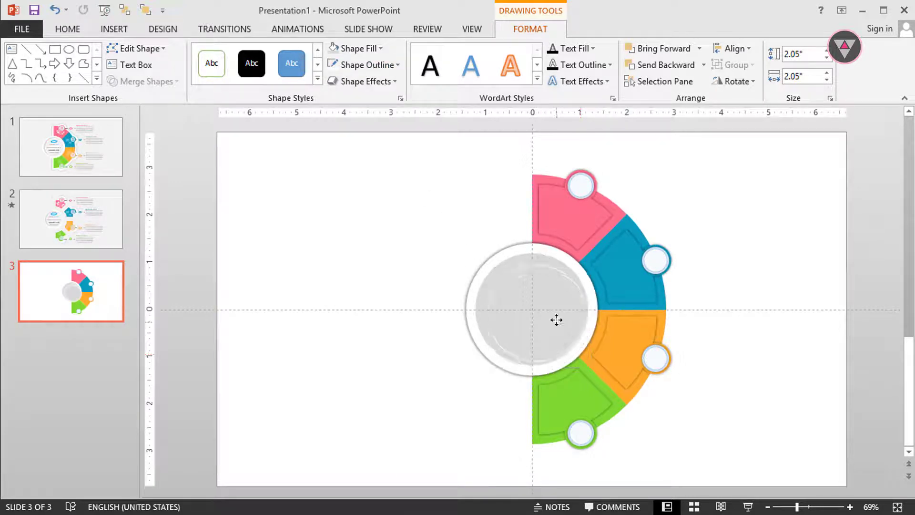
left_click(736, 49)
left_click(760, 122)
key("ctrl+z")
left_click_drag(580, 259, 583, 260)
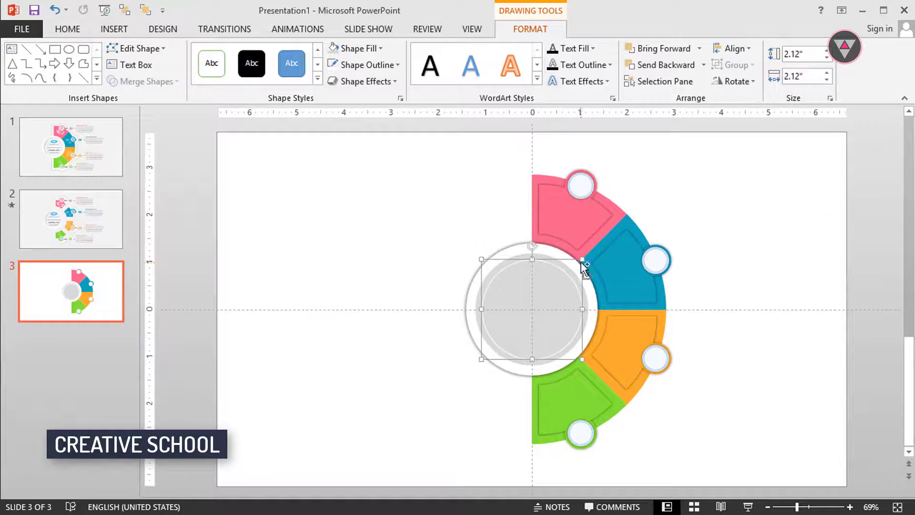
Give the smallest circle a white-to-grey gradient fill and enlarge it slightly to 2.23"
left_click(402, 98)
left_click(776, 255)
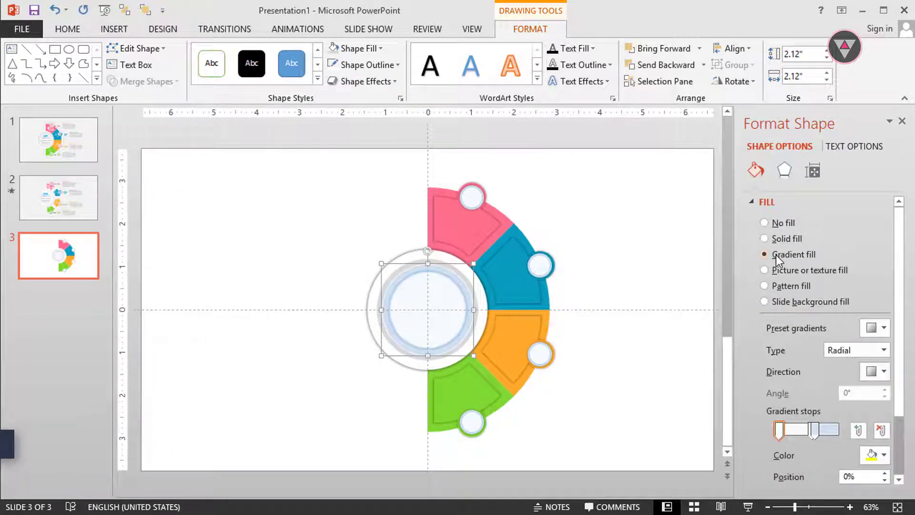
left_click_drag(817, 430, 839, 431)
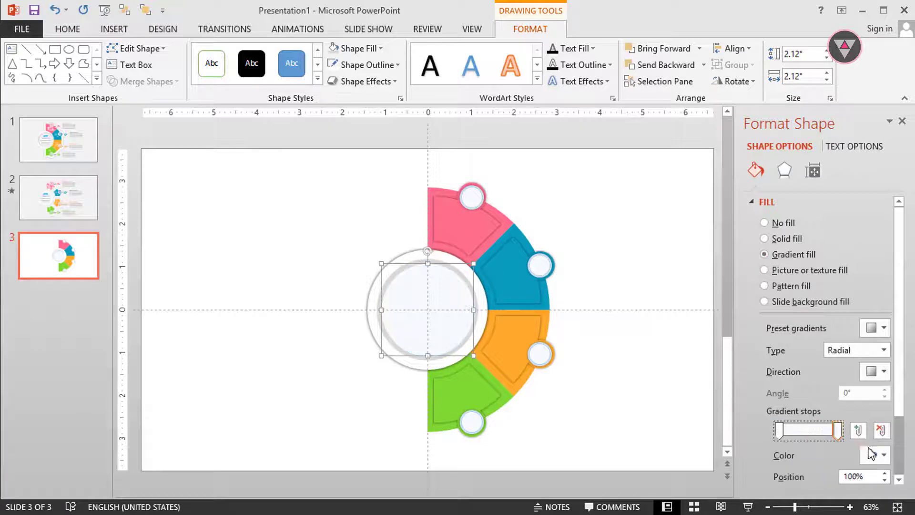
left_click(875, 455)
left_click(800, 330)
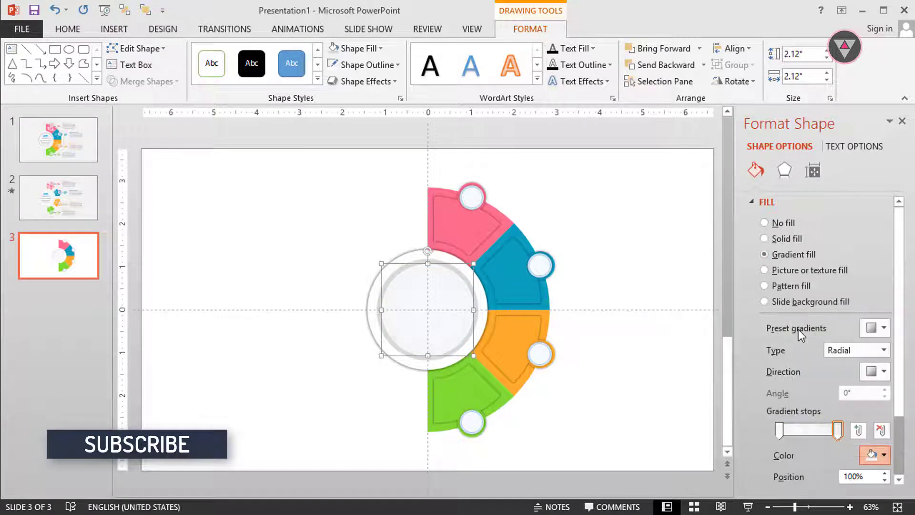
left_click(780, 431)
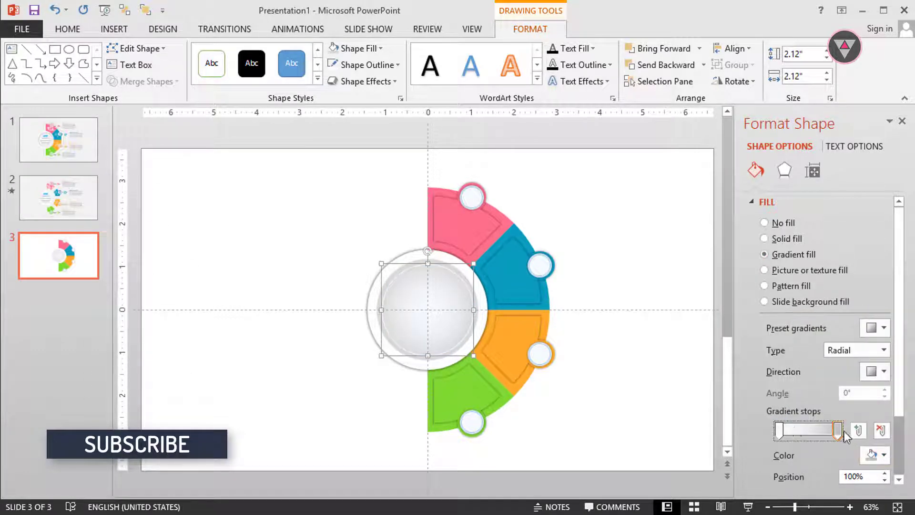
left_click(780, 431)
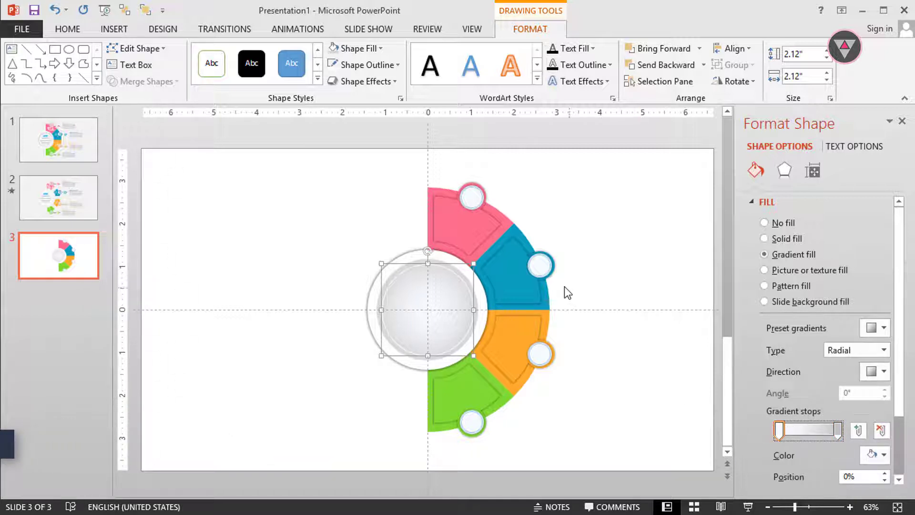
left_click(471, 285)
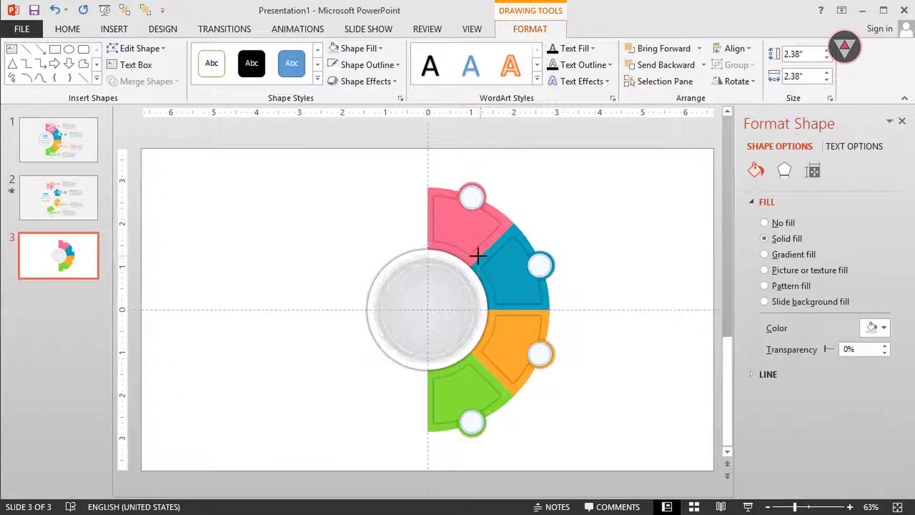
left_click(474, 261)
left_click_drag(474, 261, 476, 261)
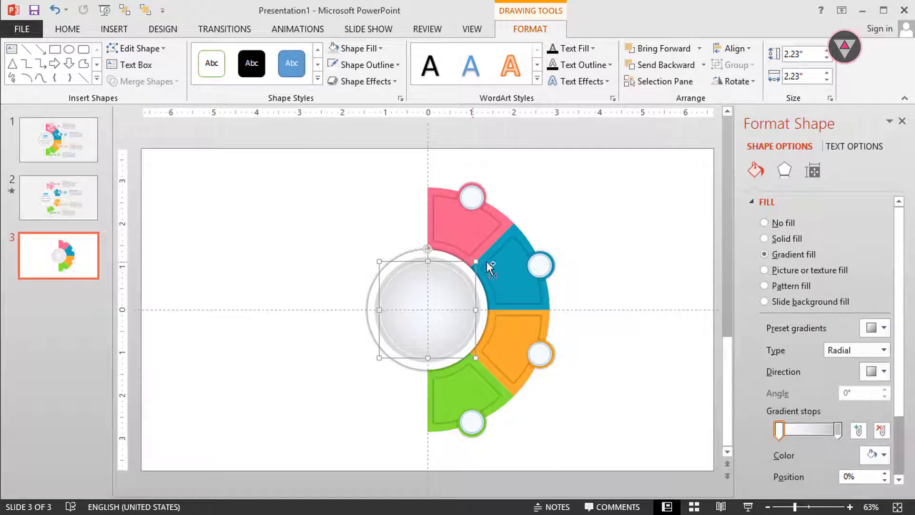
left_click(903, 121)
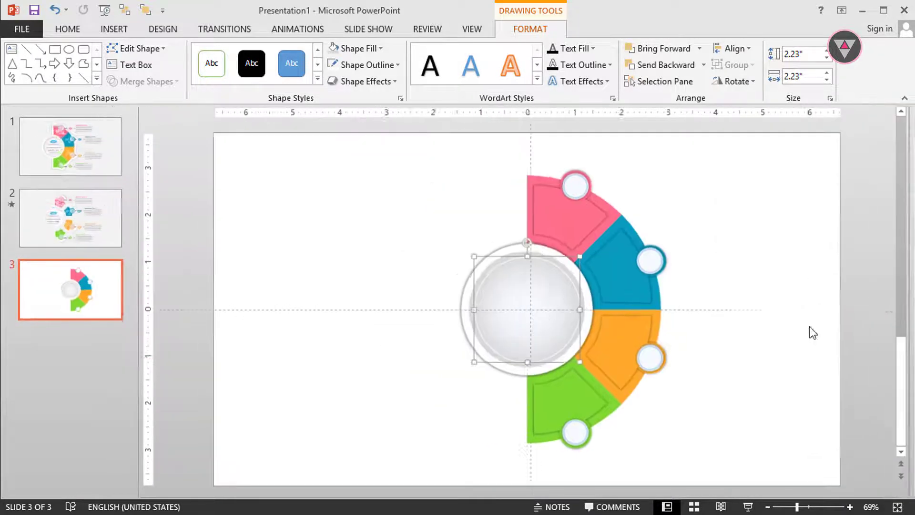